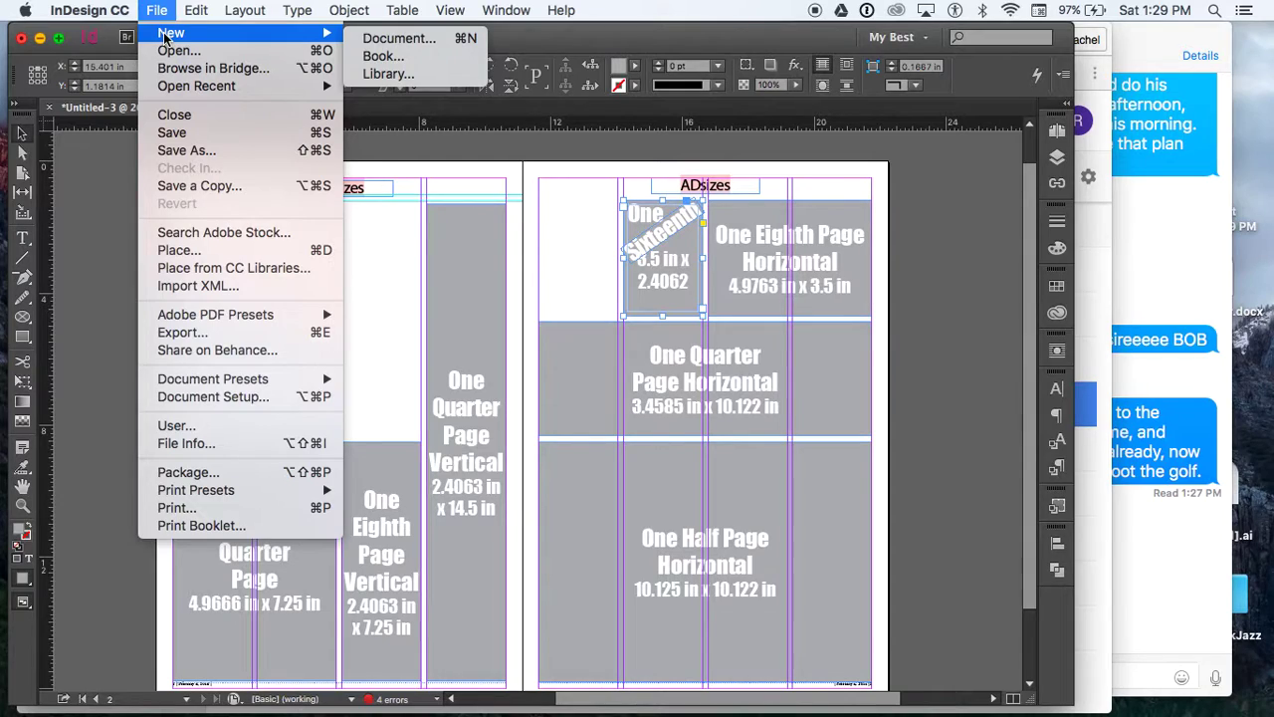
# - Start a new document with a custom page size 2.4062 in wide and 3.5 in high
pyautogui.click(397, 38)
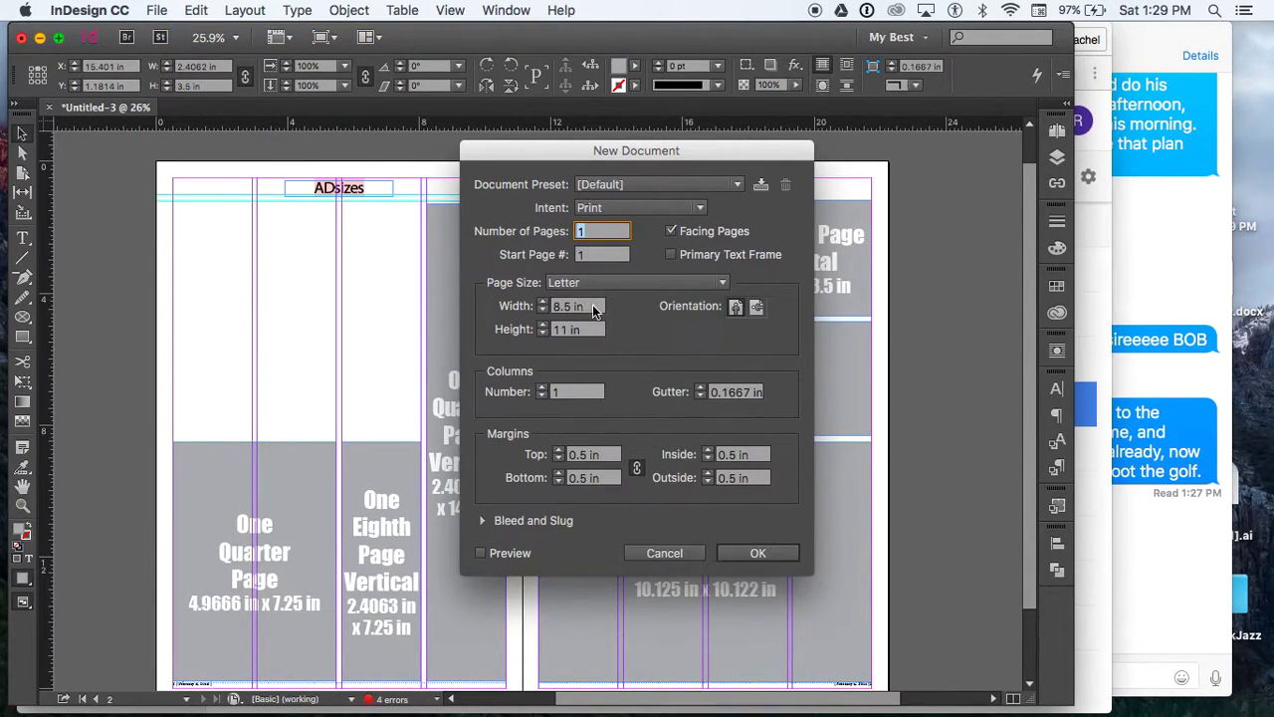
pyautogui.click(563, 307)
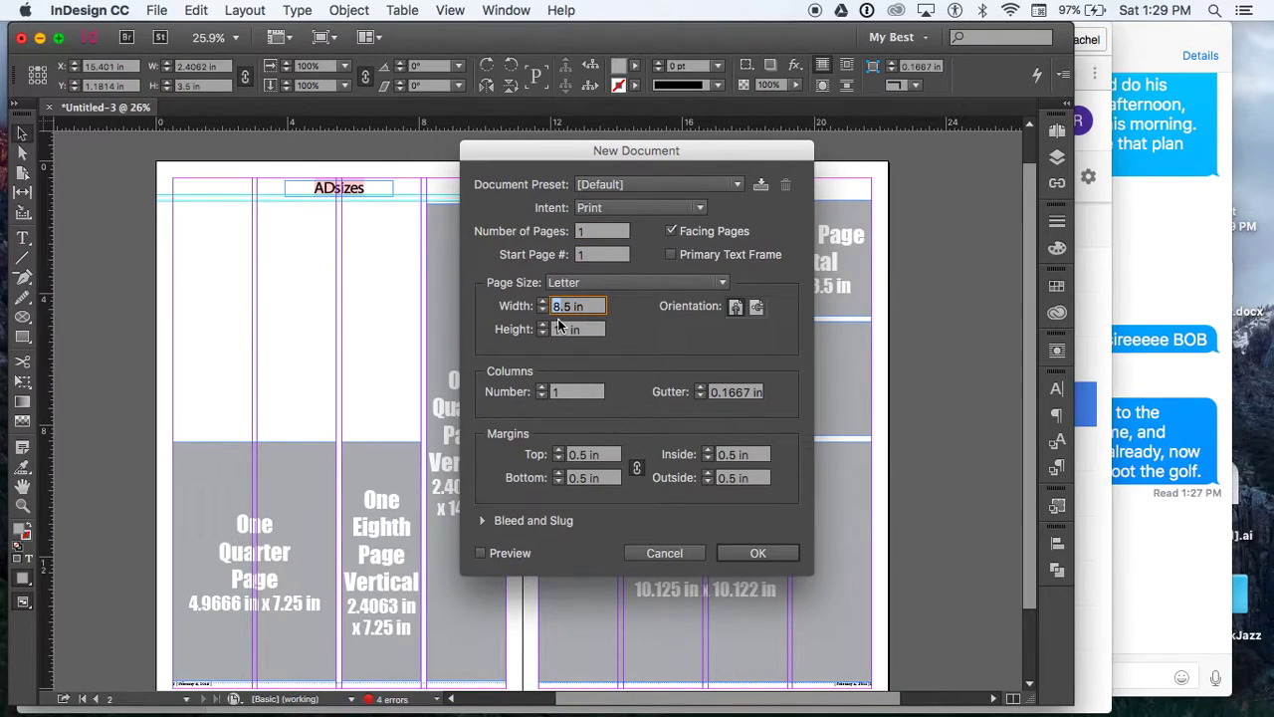
pyautogui.click(564, 334)
pyautogui.write('3')
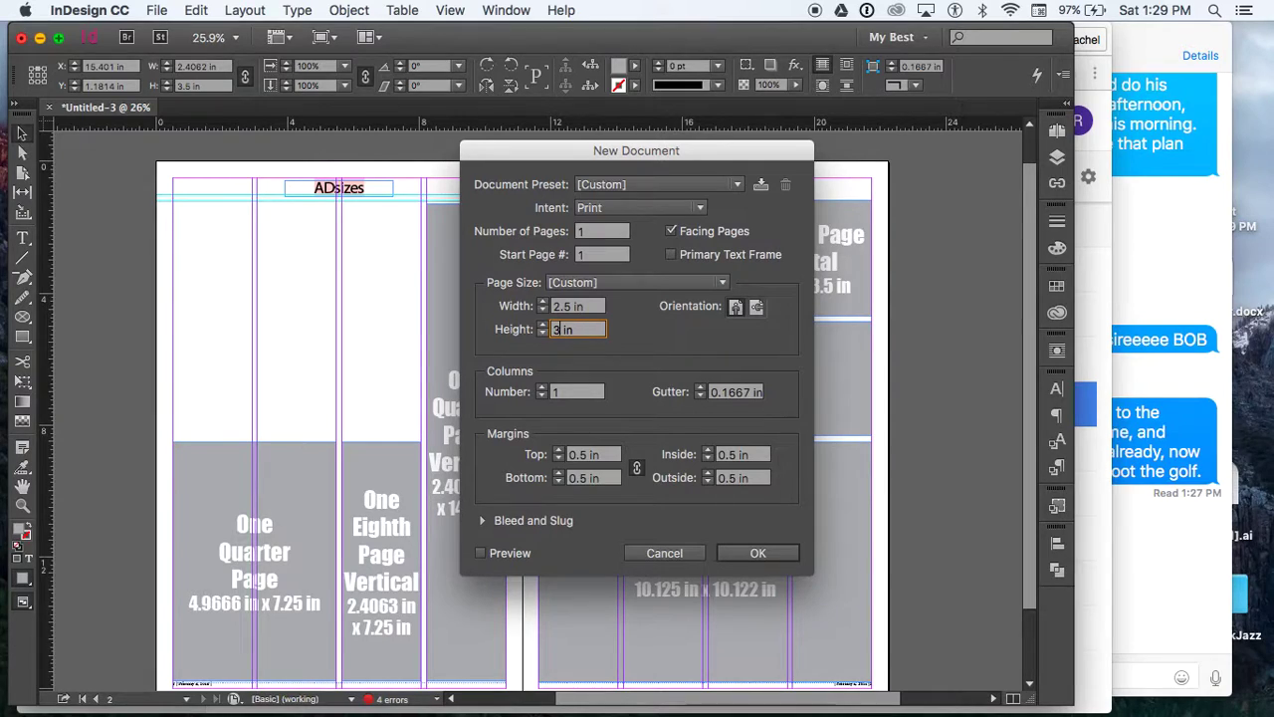
pyautogui.write('.5')
pyautogui.moveTo(673, 156); pyautogui.dragTo(445, 171)
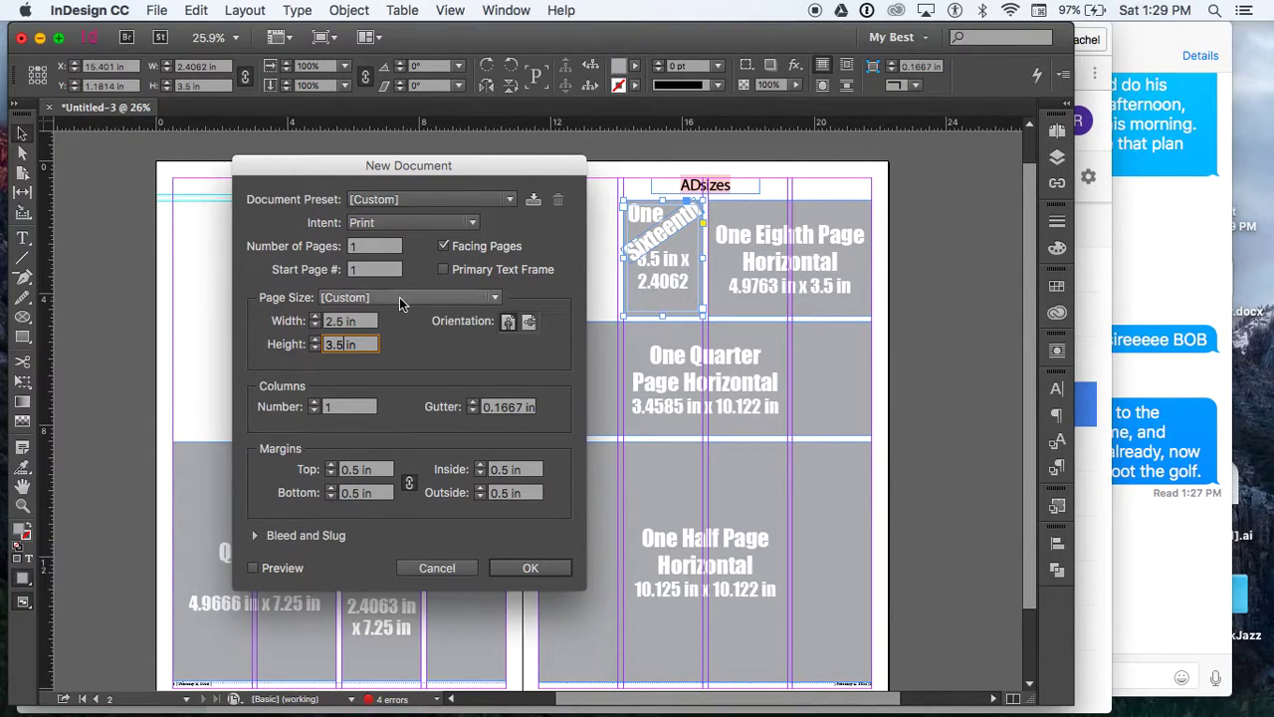
pyautogui.doubleClick(340, 324)
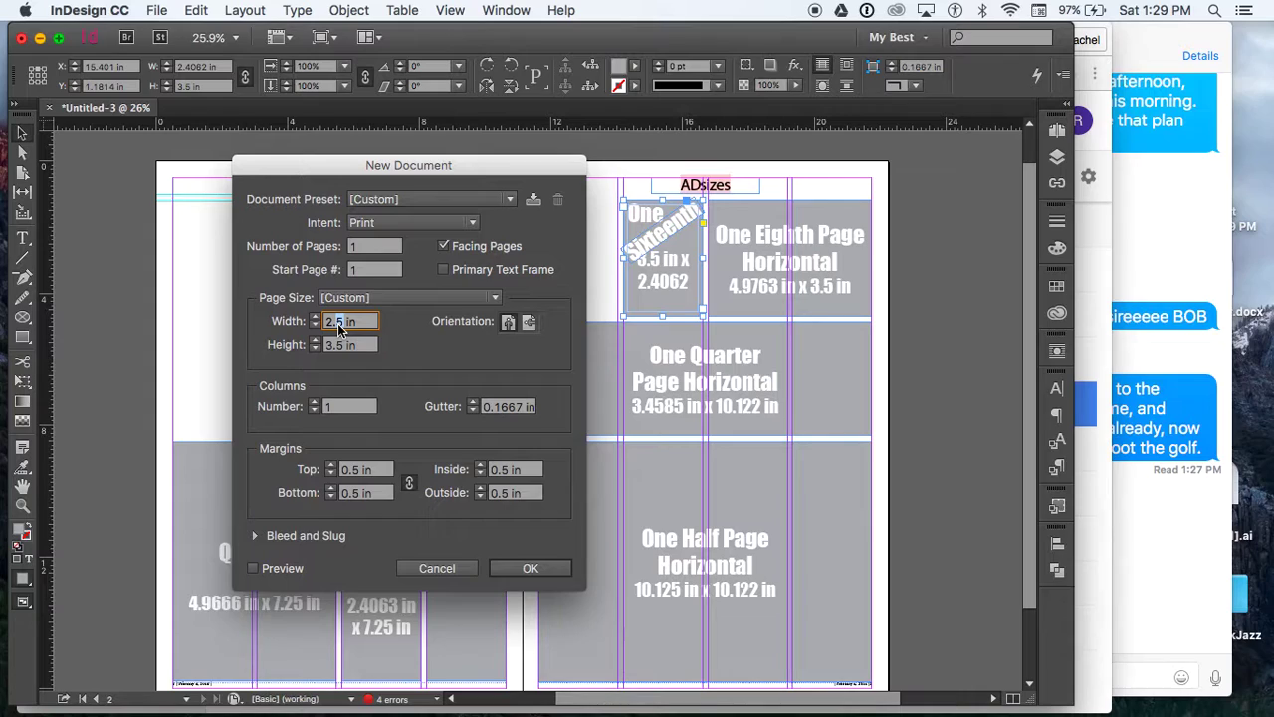
pyautogui.write('2.4062')
# - Reduce all four page margins to 0 in
pyautogui.click(332, 474)
pyautogui.click(332, 473)
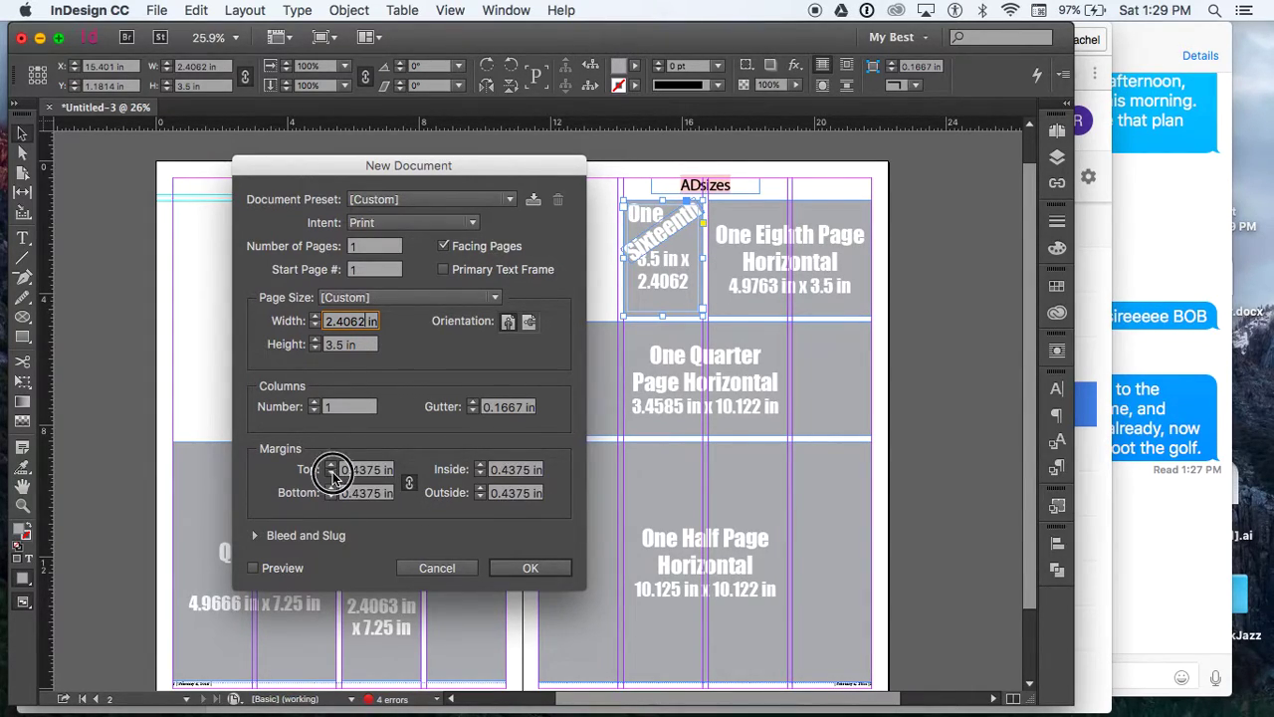
pyautogui.click(332, 474)
pyautogui.click(332, 474)
pyautogui.click(332, 474)
pyautogui.click(332, 474)
pyautogui.click(332, 474)
pyautogui.click(331, 474)
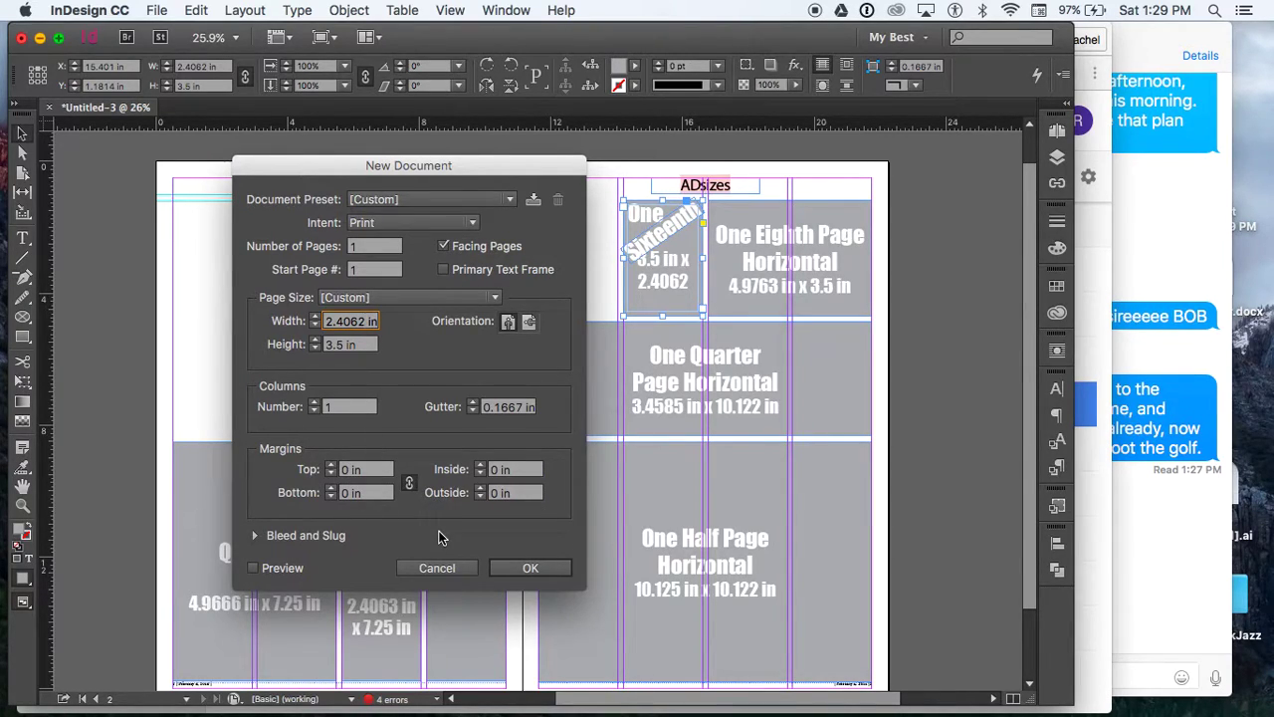
# - Set the bleed to .25 in and create the document
pyautogui.click(256, 537)
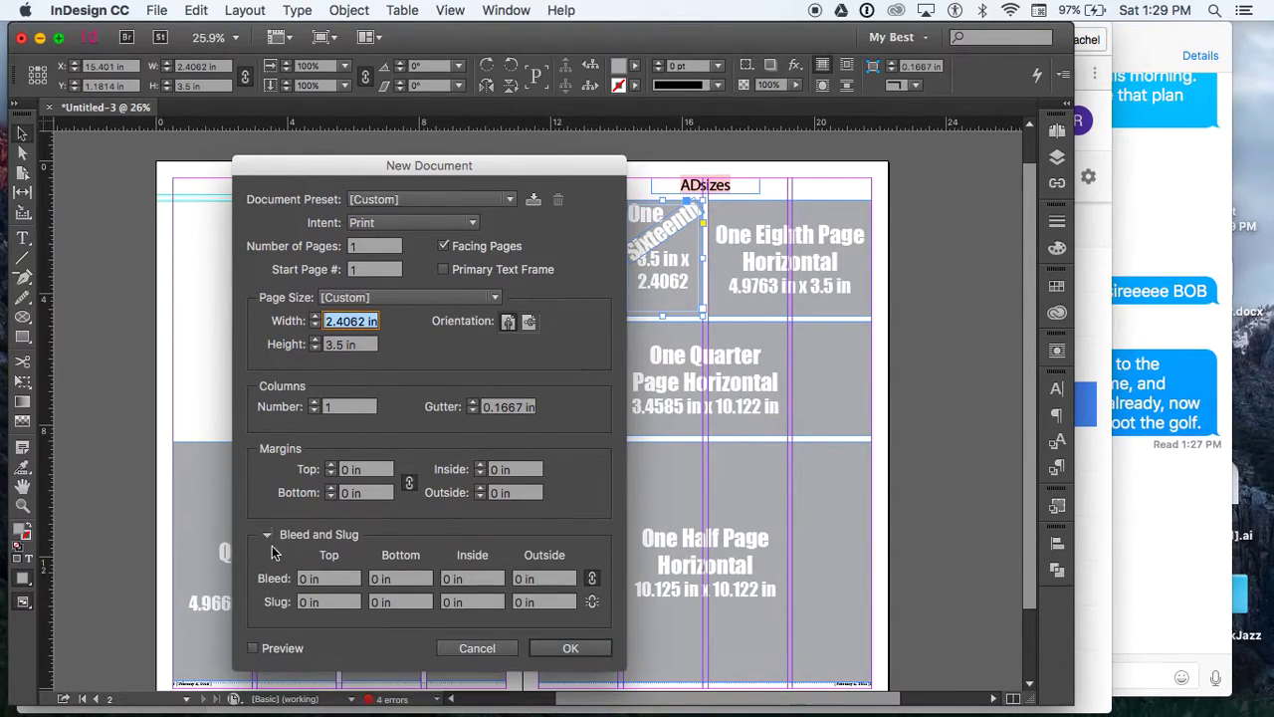
pyautogui.click(329, 580)
pyautogui.write('.25')
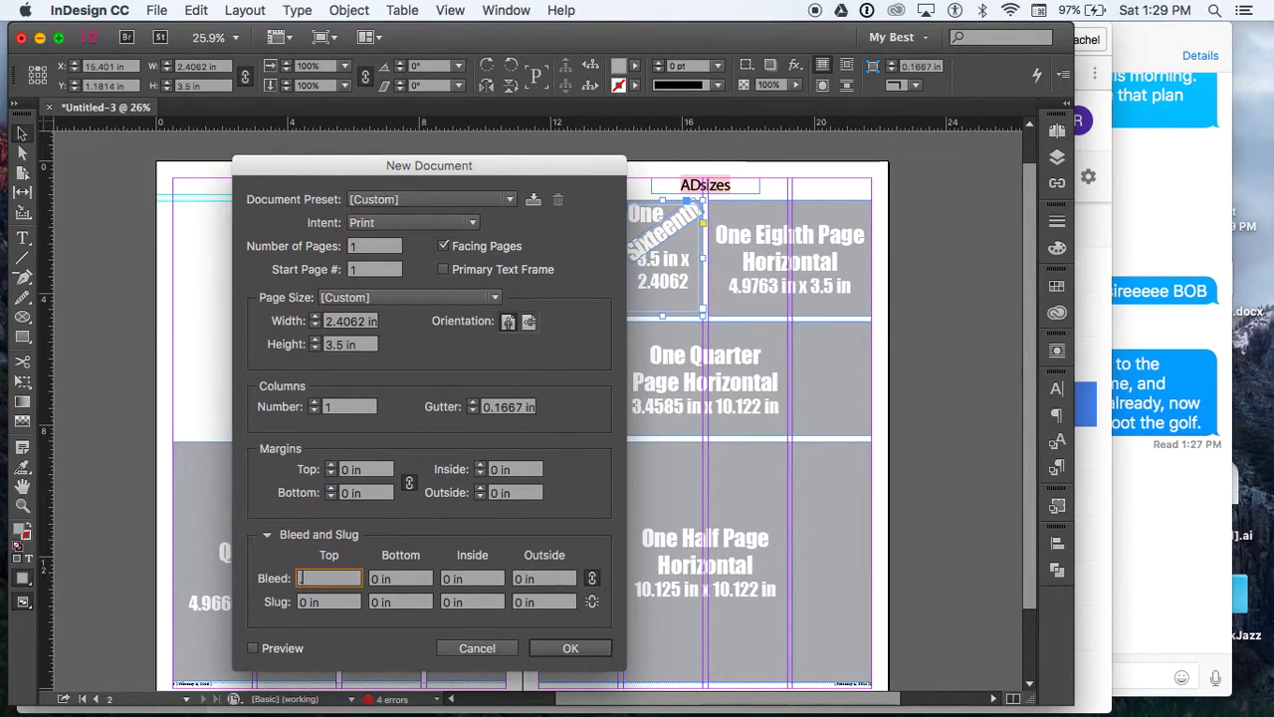
pyautogui.click(576, 648)
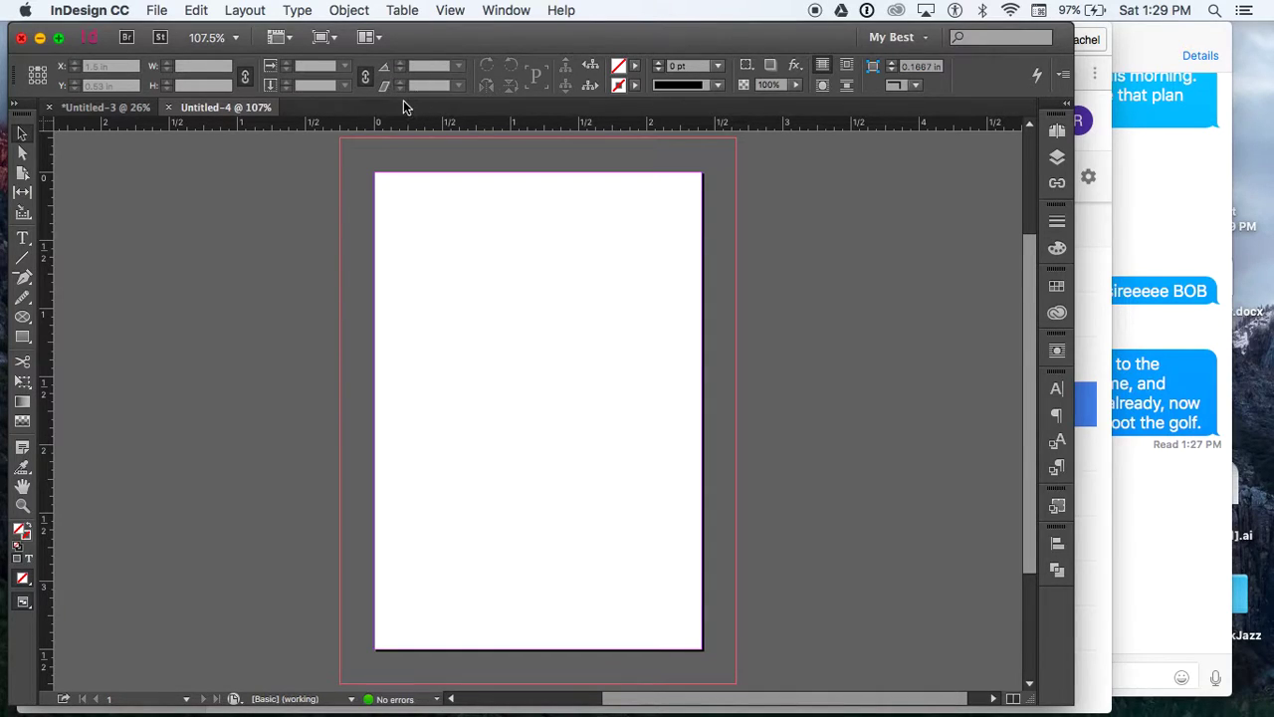
# - Switch to the PSAs folder in Google Drive and open Business Club (PSA).docx in Microsoft Word
pyautogui.moveTo(423, 46); pyautogui.dragTo(423, 87)
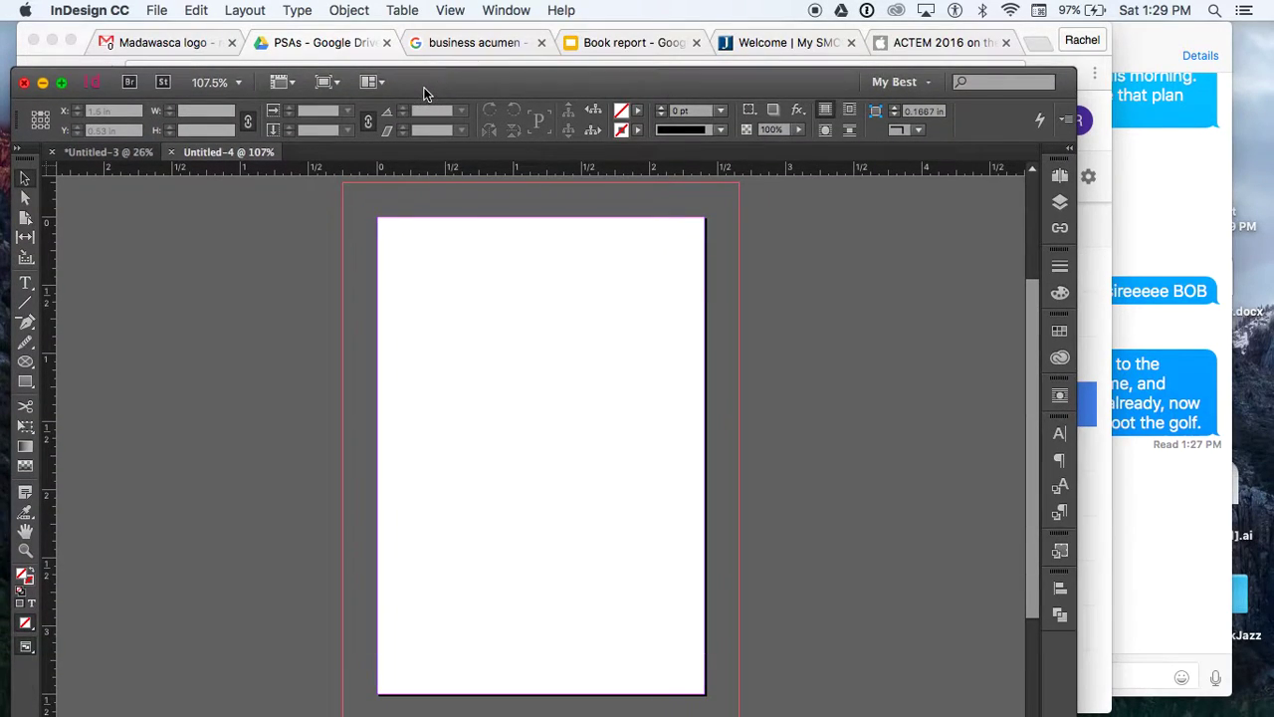
pyautogui.click(307, 46)
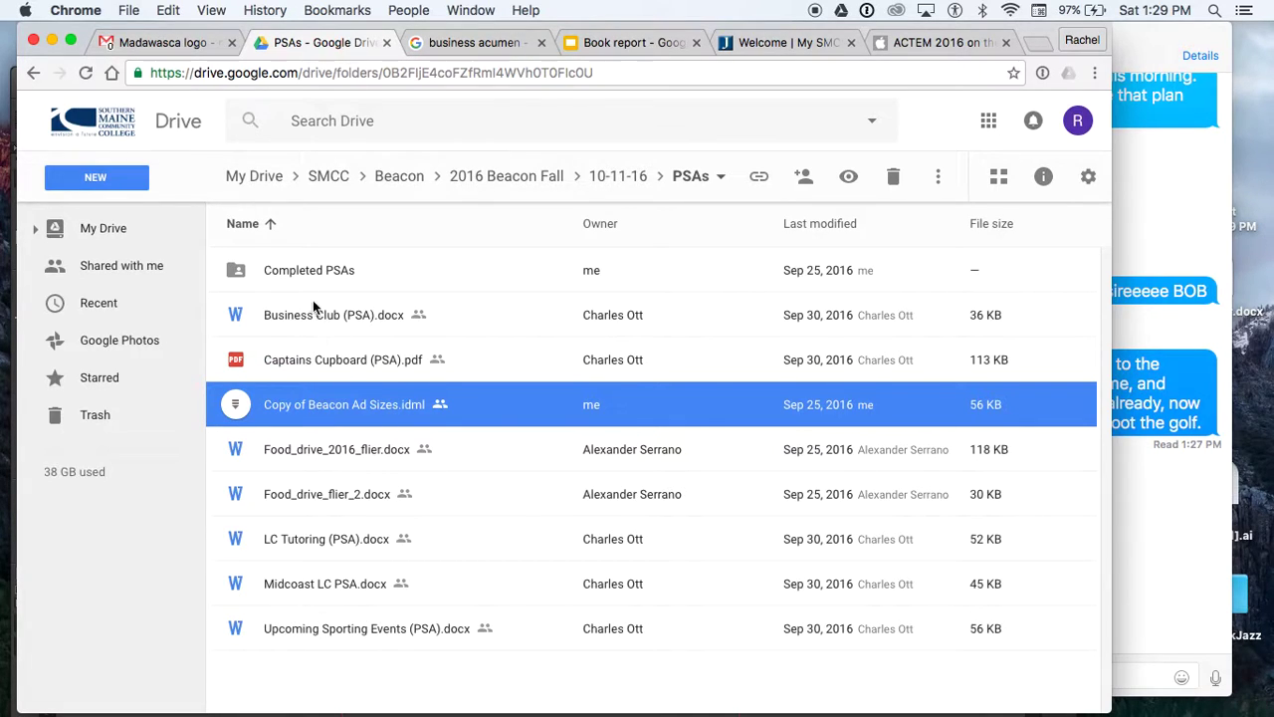
pyautogui.click(286, 322)
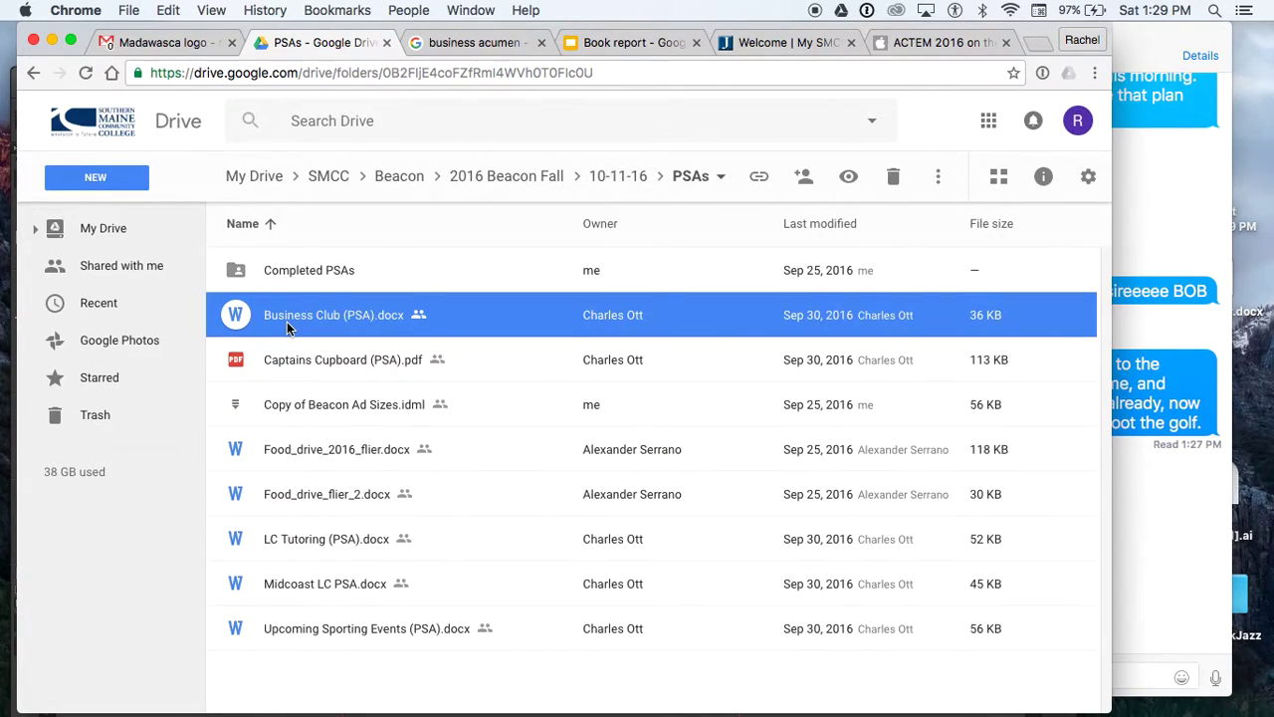
pyautogui.doubleClick(286, 328)
pyautogui.click(512, 120)
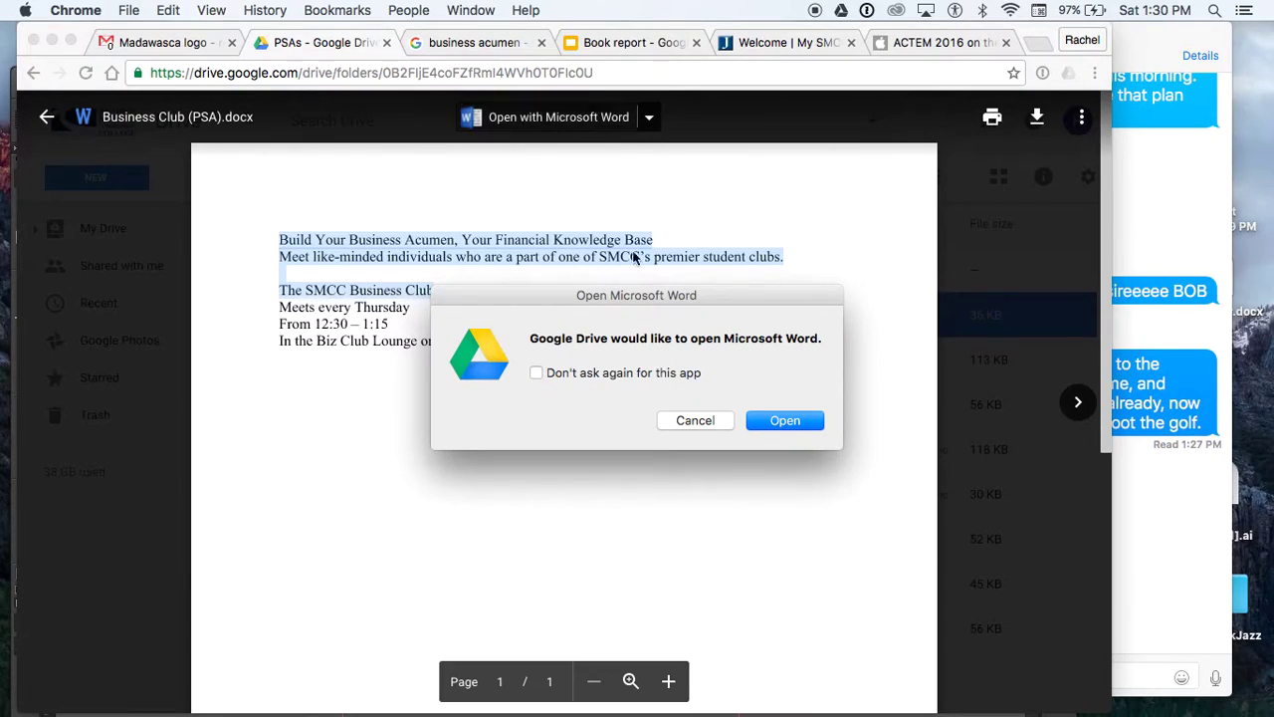
pyautogui.click(766, 421)
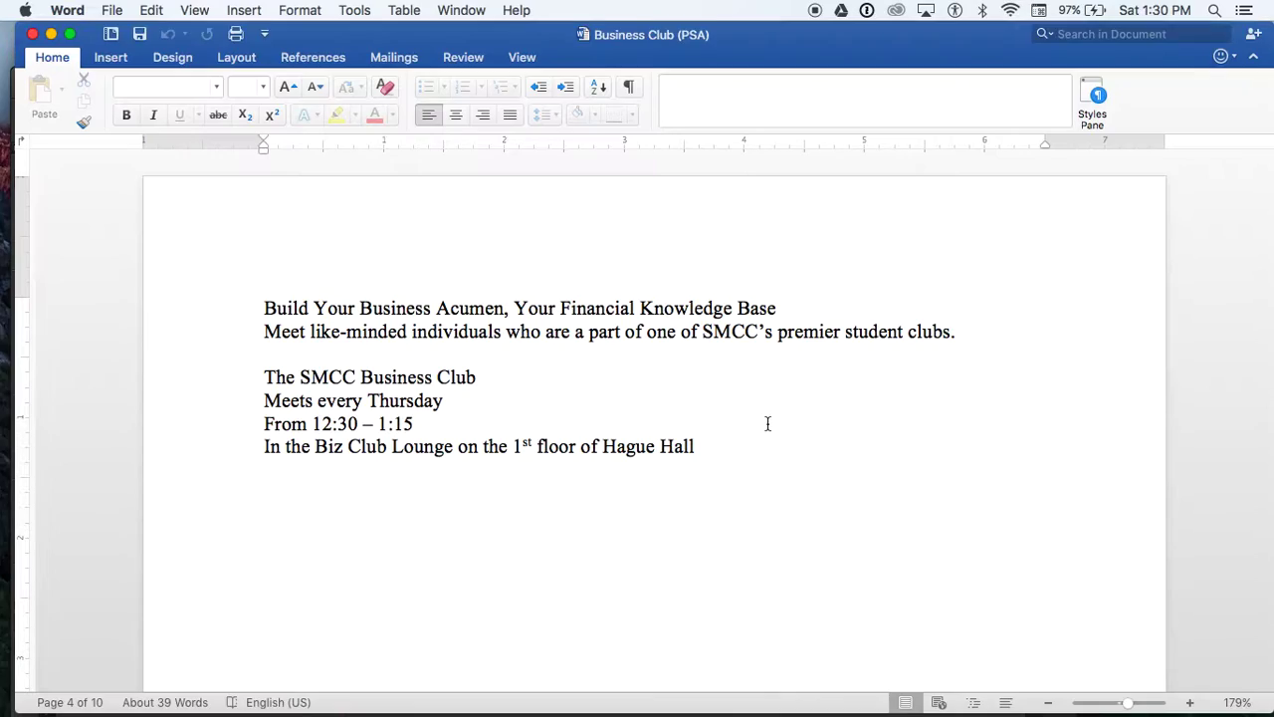
# - Copy the entire Business Club announcement text, close the Word document, and go back in the browser
pyautogui.moveTo(705, 447); pyautogui.dragTo(235, 304)
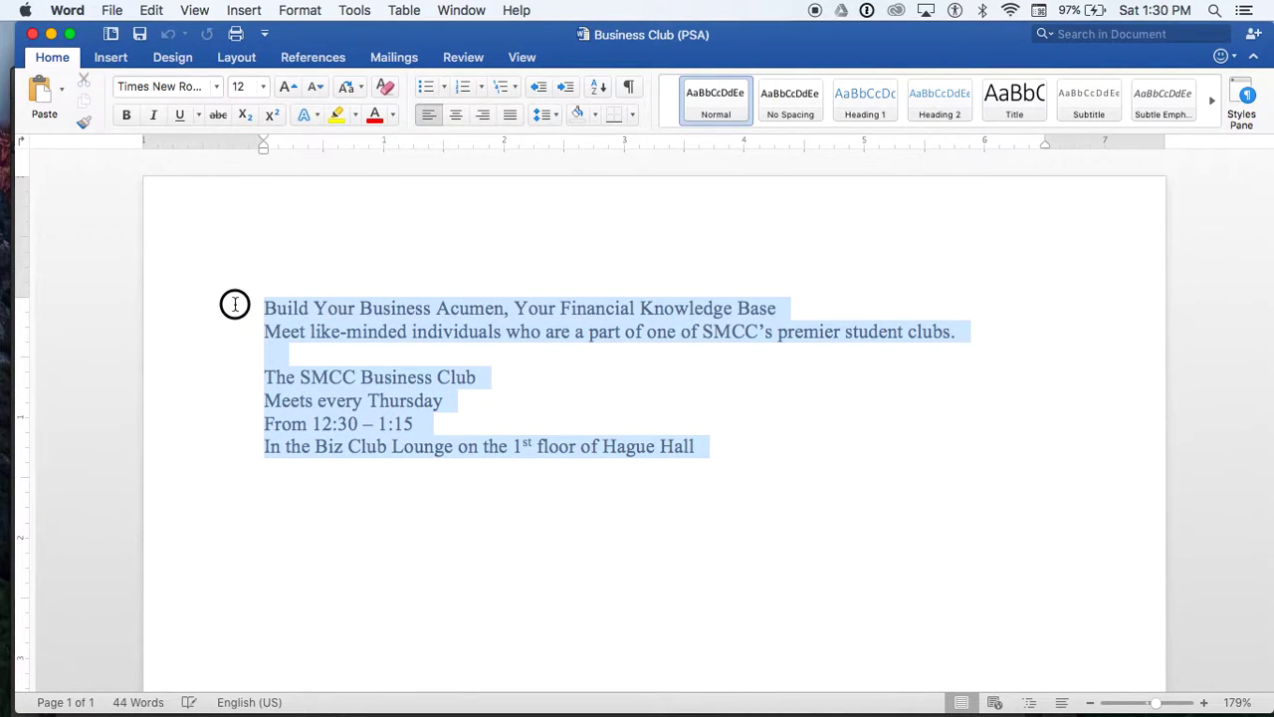
pyautogui.click(151, 10)
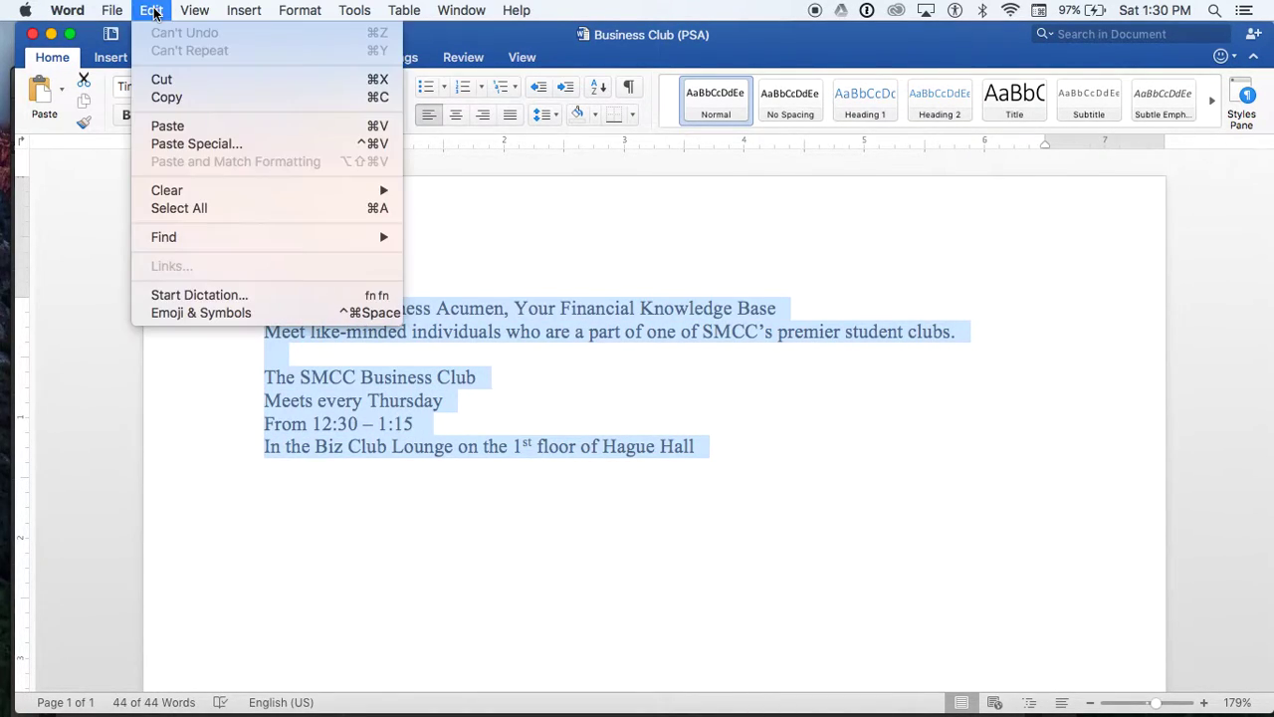
pyautogui.click(167, 97)
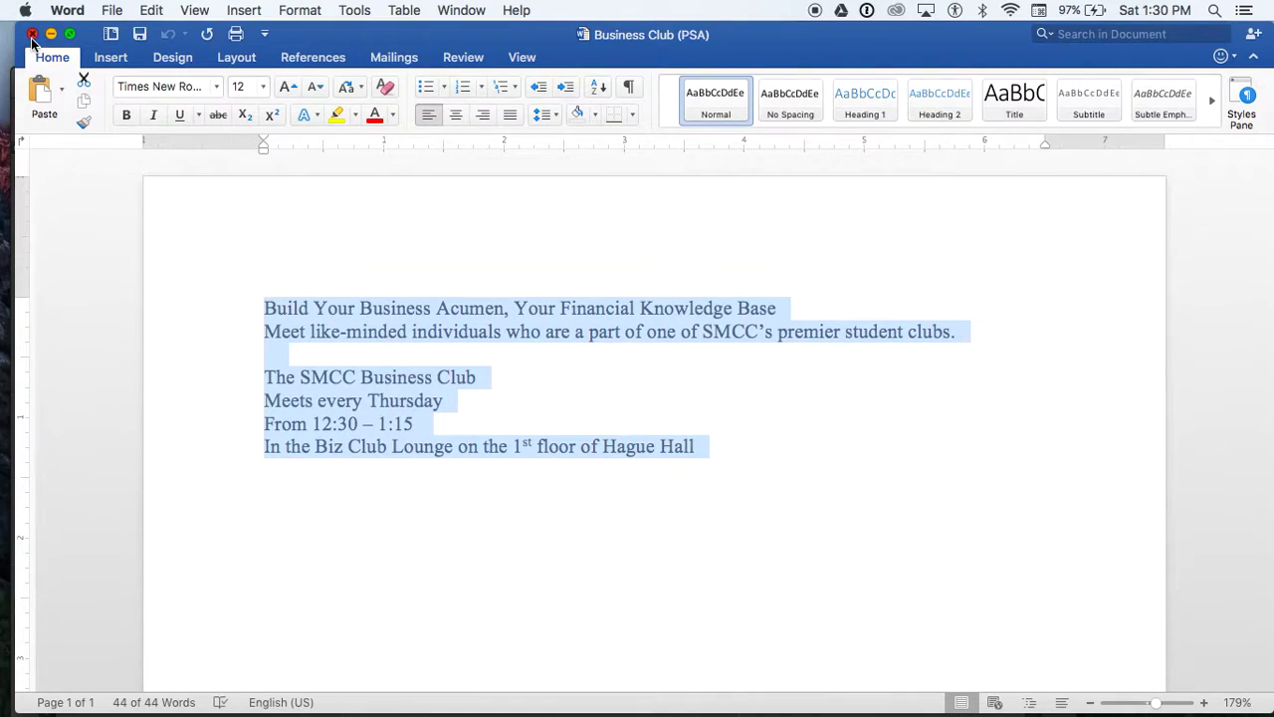
pyautogui.click(32, 35)
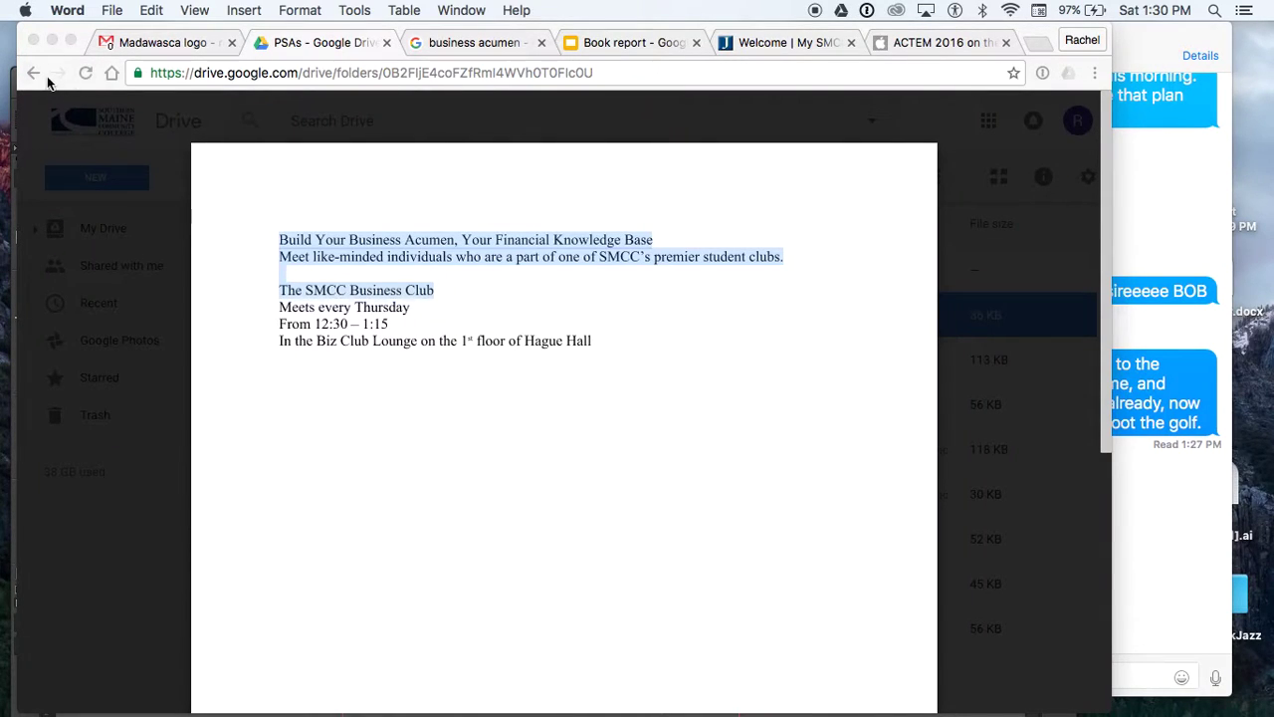
pyautogui.click(33, 76)
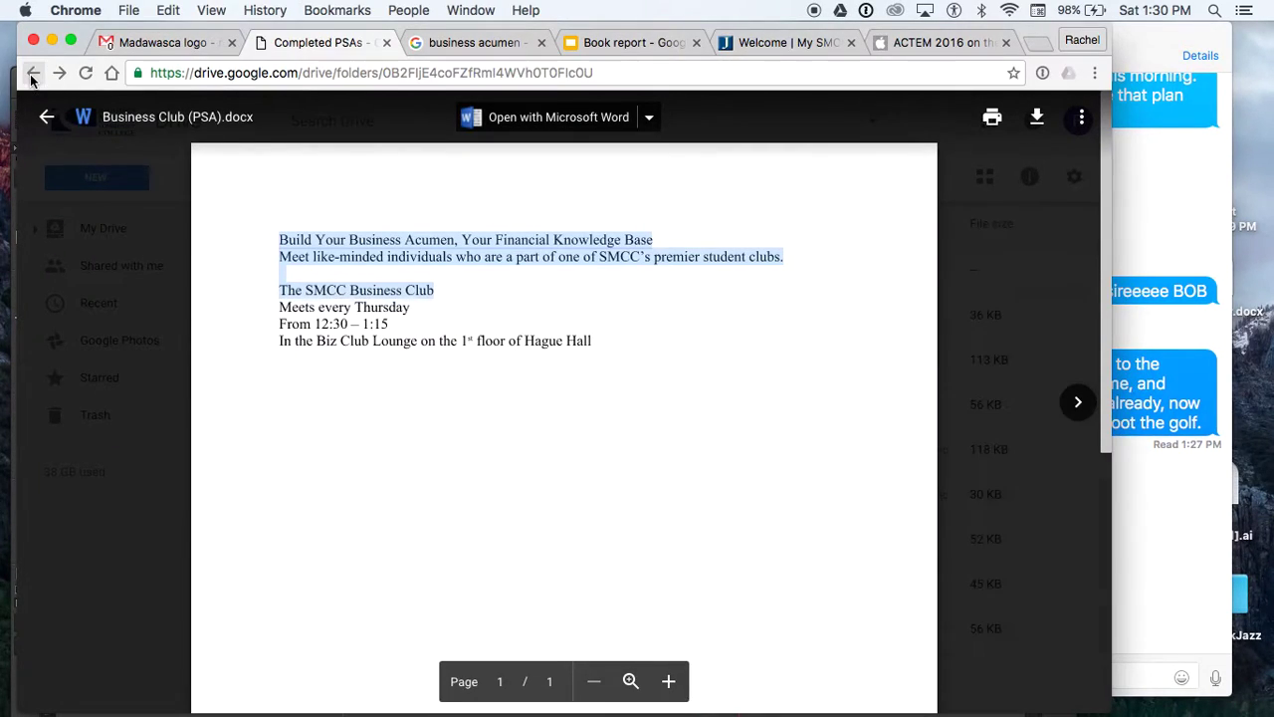
# - Switch to InDesign, paste the announcement into a new text frame about 2.28 in wide, and extend it to about 2.535 in high
pyautogui.click(580, 697)
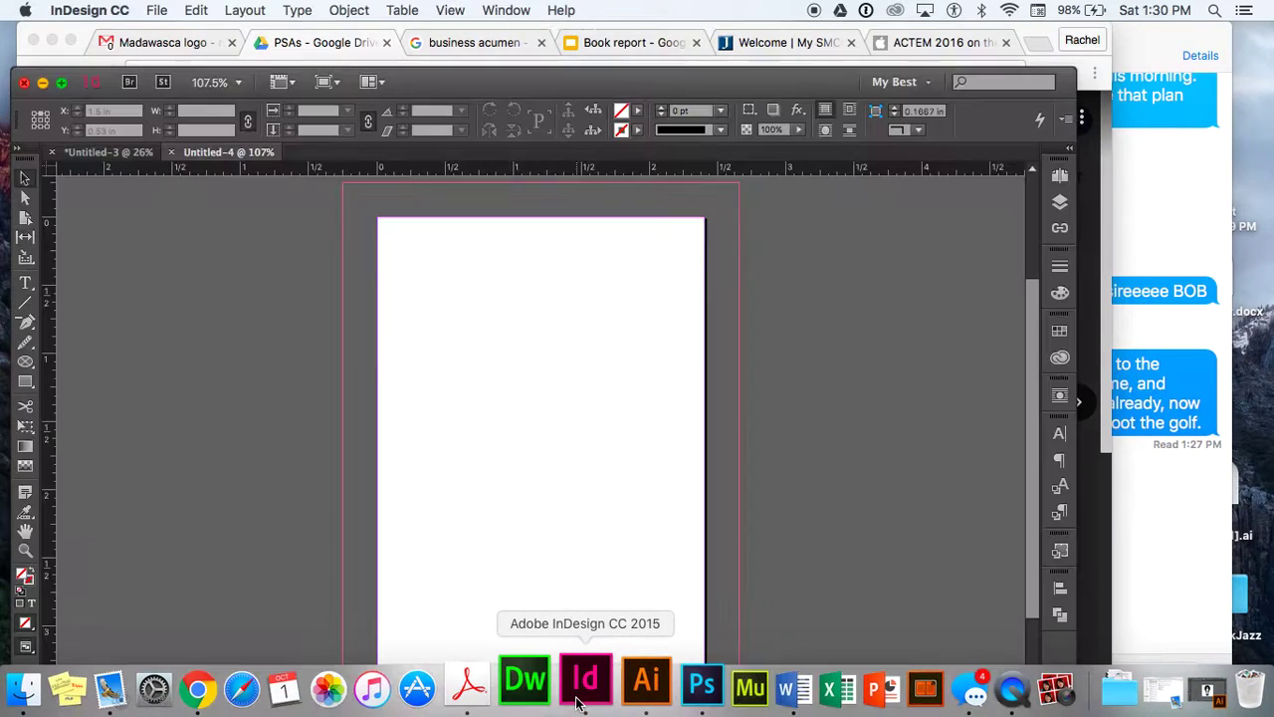
pyautogui.click(26, 282)
pyautogui.moveTo(382, 235); pyautogui.dragTo(693, 372)
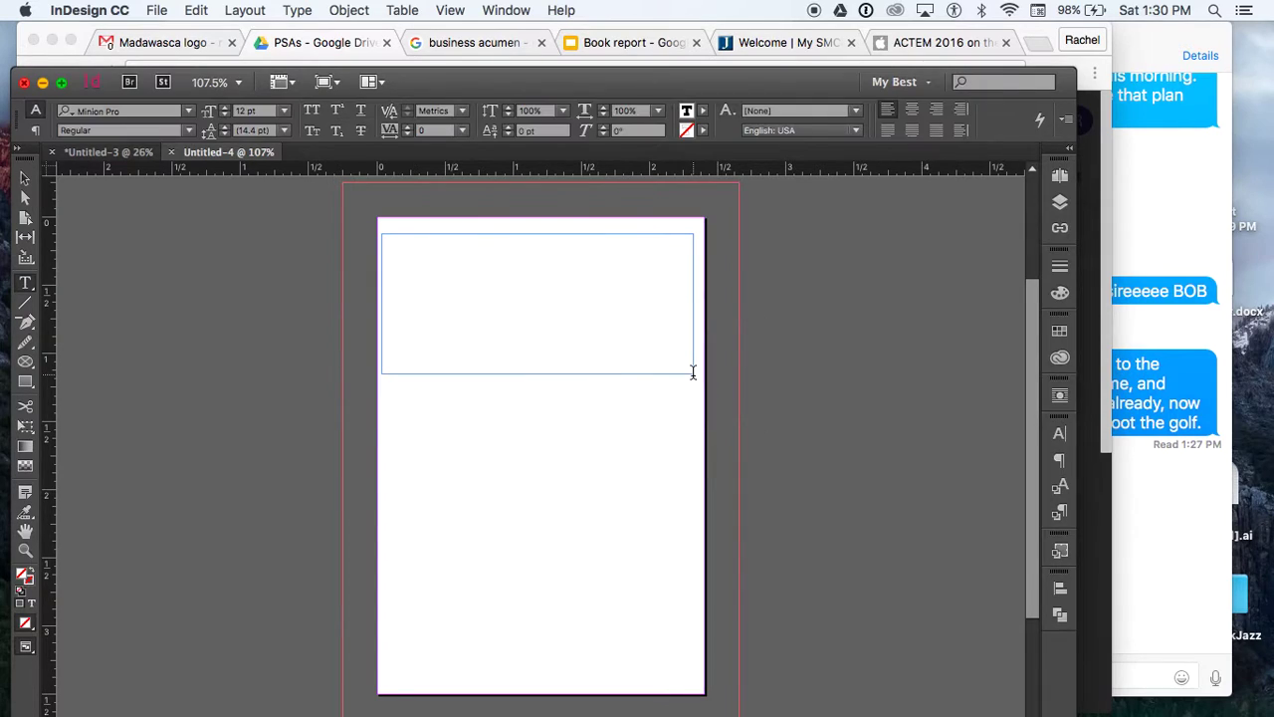
pyautogui.press('super+v')
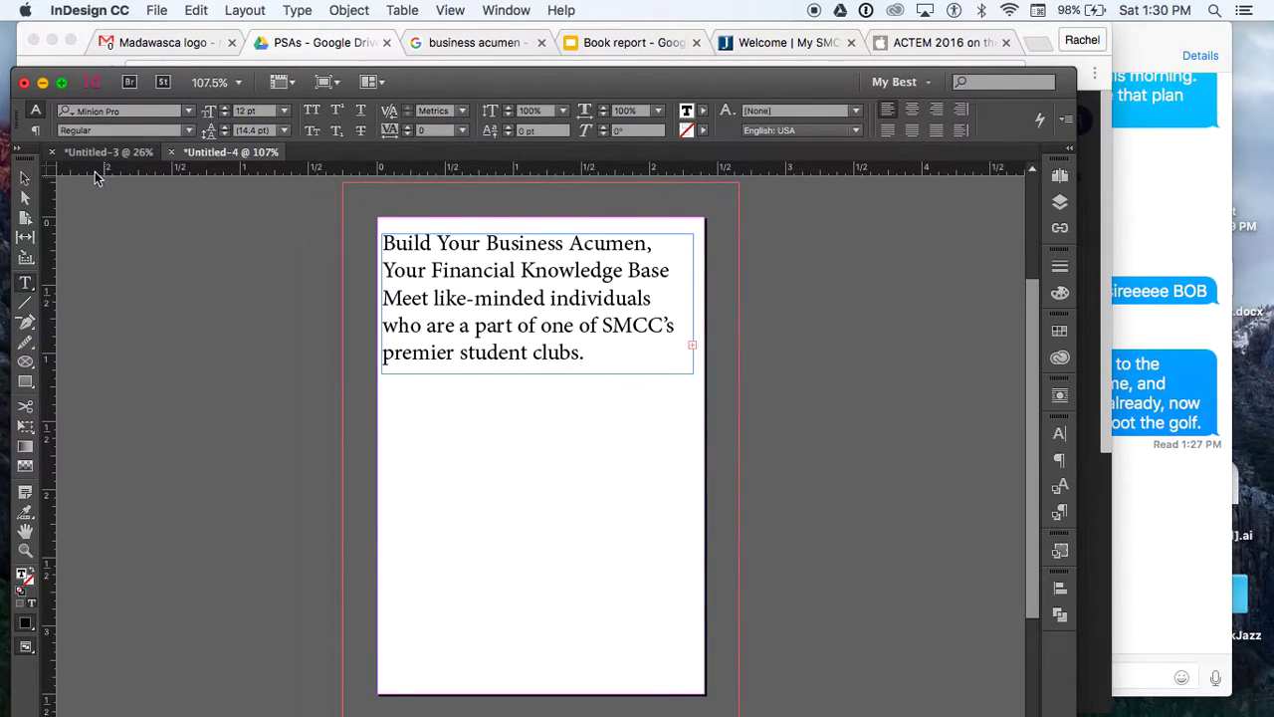
pyautogui.click(25, 178)
pyautogui.moveTo(534, 373); pyautogui.dragTo(557, 586)
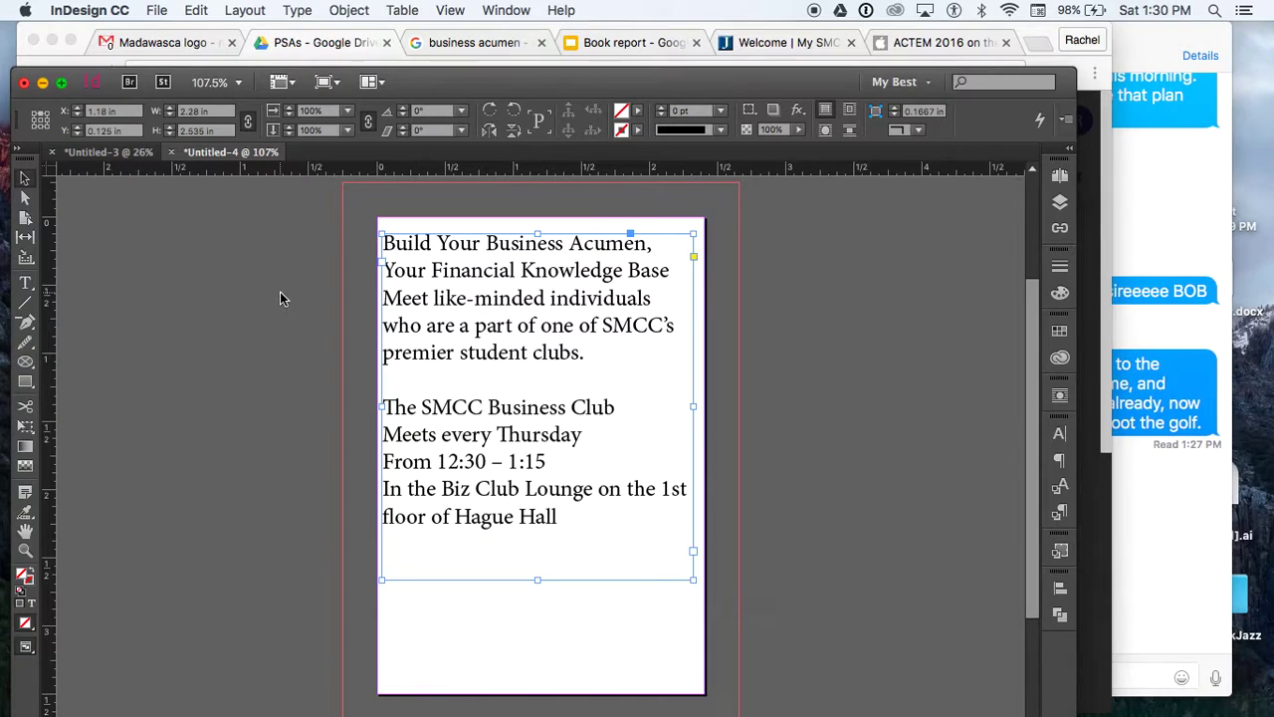
# - Examine the words "Business Acumen" in the ad text and the matching Google Images results for a suitable icon
pyautogui.doubleClick(501, 256)
pyautogui.moveTo(489, 247); pyautogui.dragTo(647, 251)
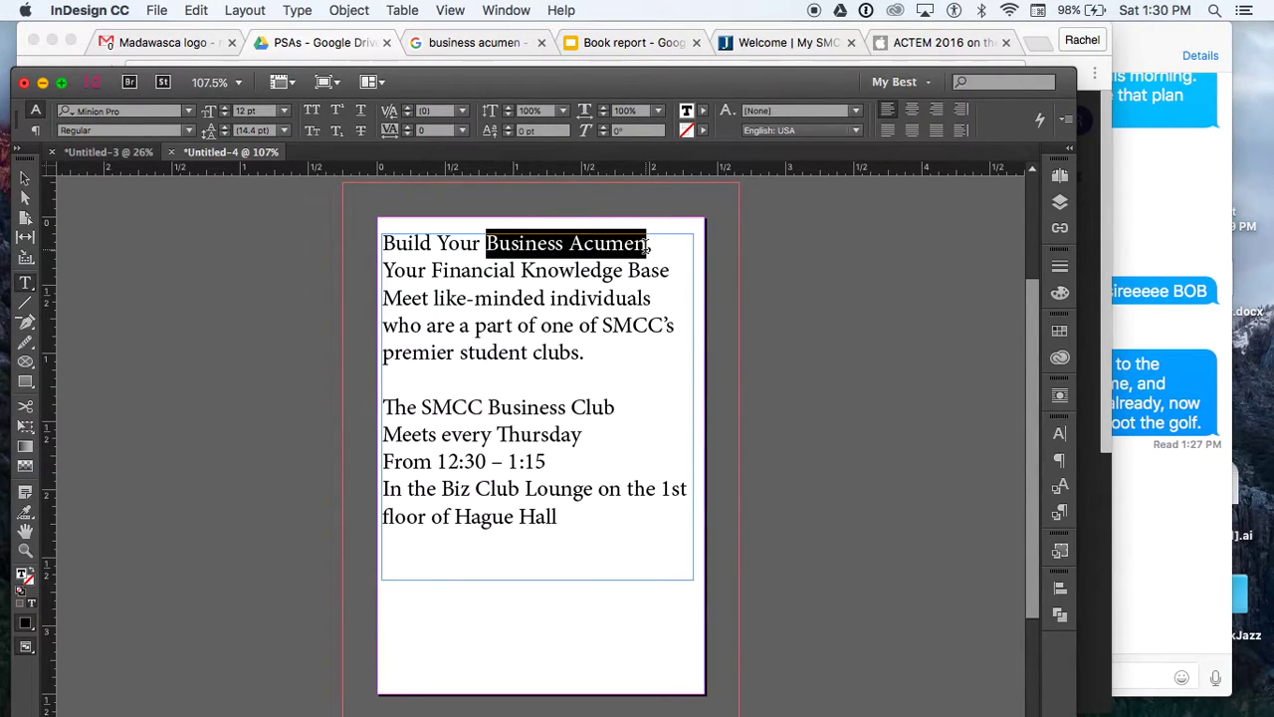
pyautogui.click(444, 236)
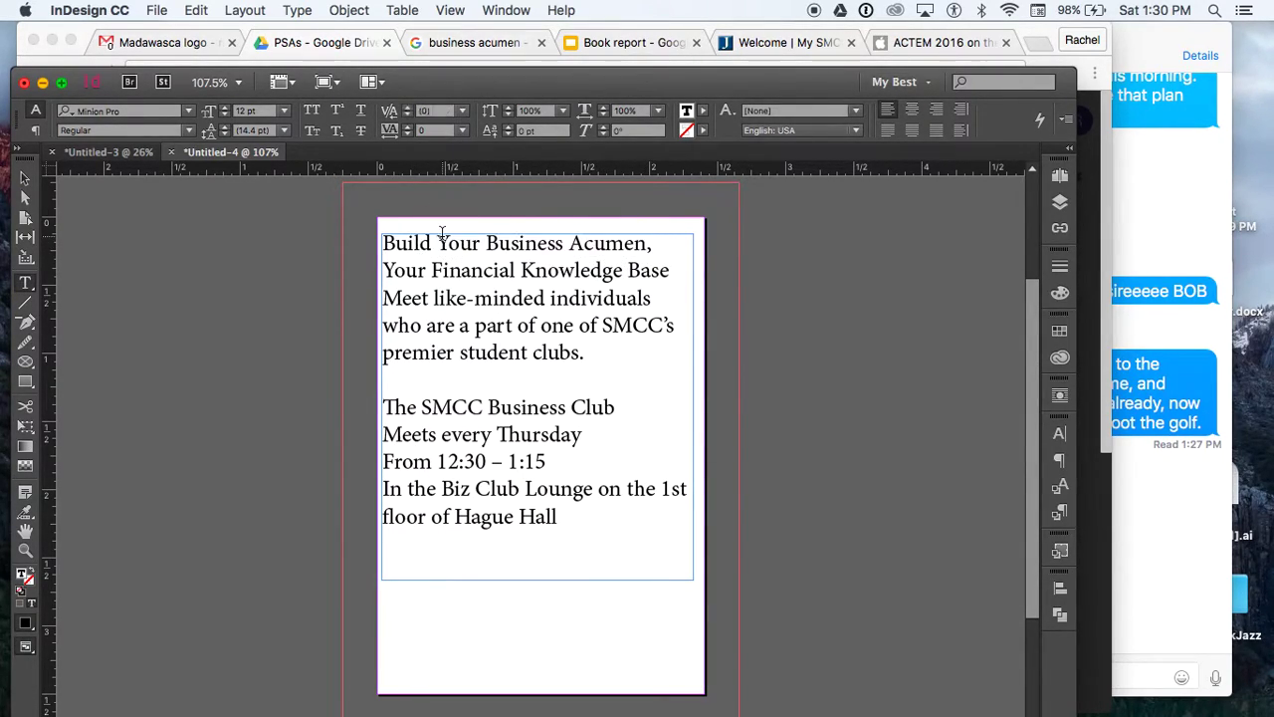
pyautogui.click(473, 46)
pyautogui.scroll(5, 169, 150)
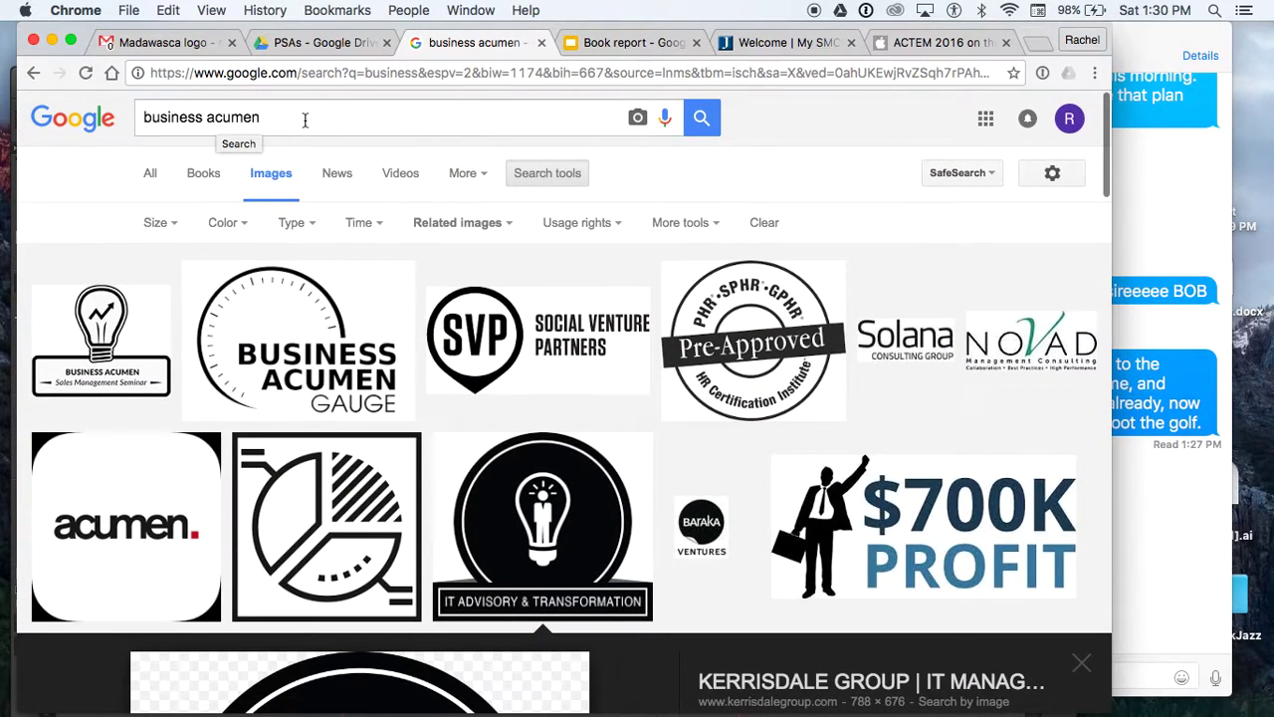
pyautogui.scroll(-2, 396, 400)
pyautogui.scroll(-4, 393, 397)
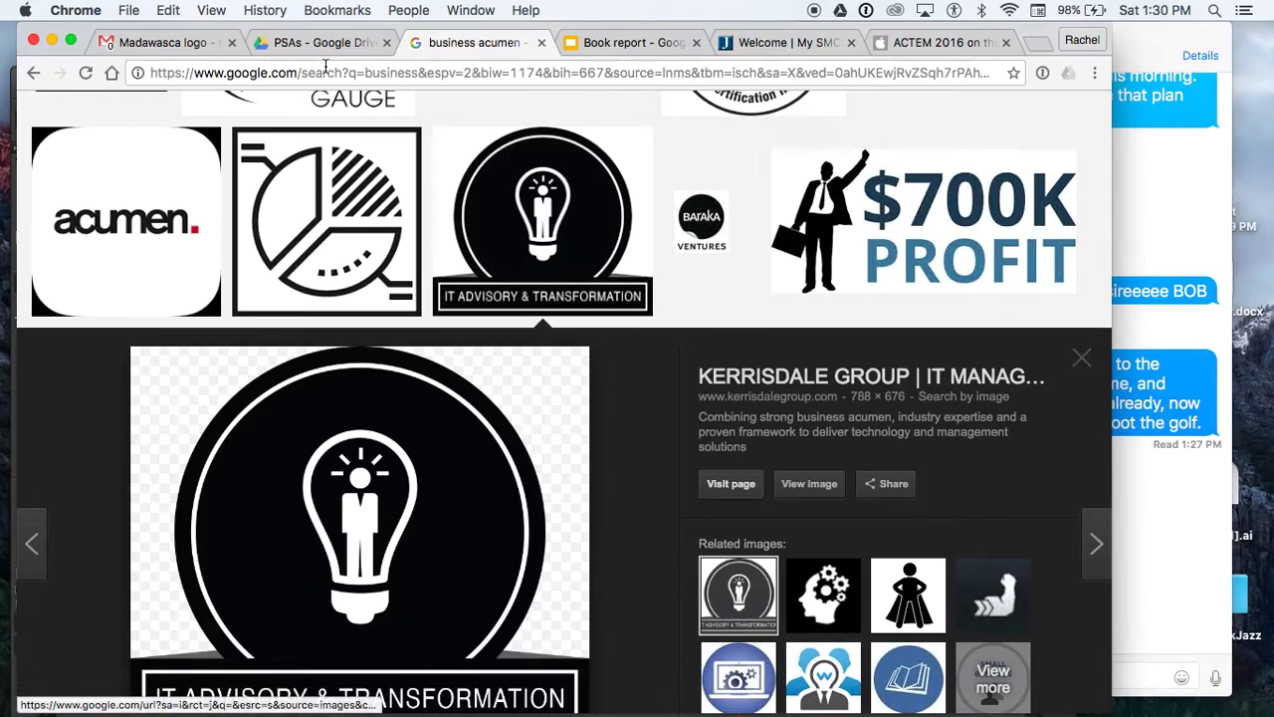
# - Minimize the browser, switch to Illustrator, and copy the black light bulb shape from the icon artwork
pyautogui.click(54, 39)
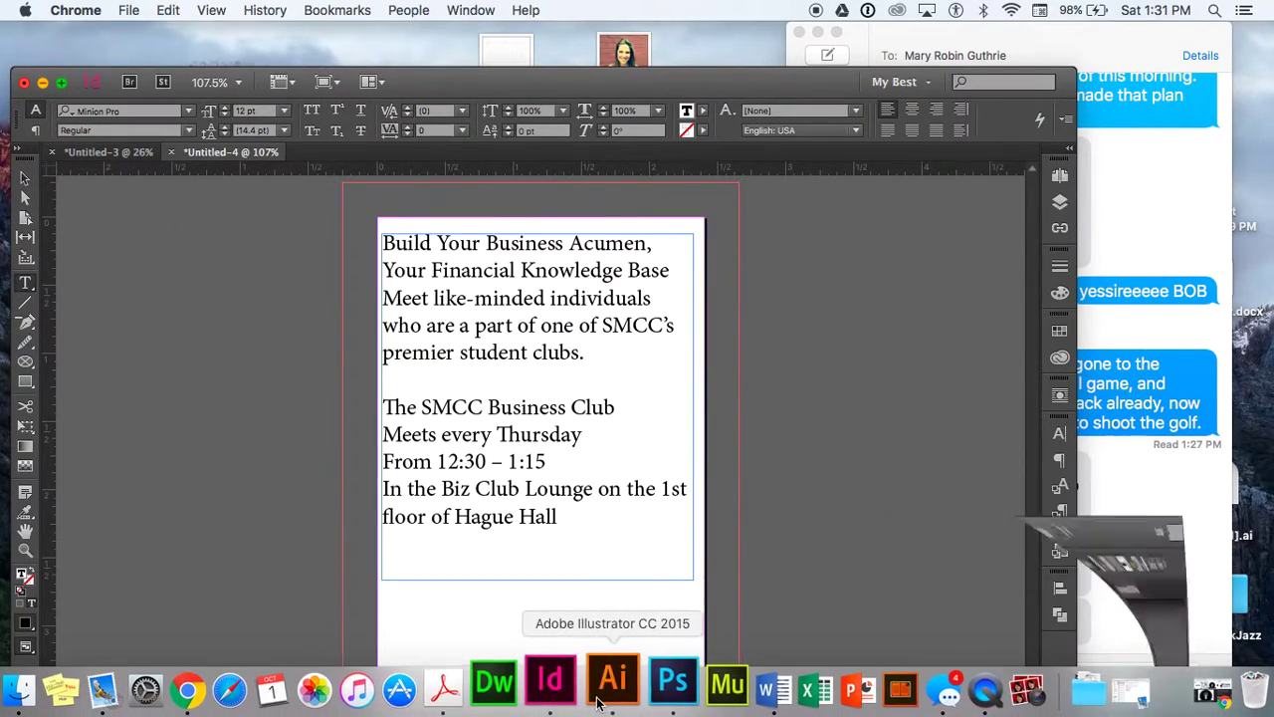
pyautogui.click(600, 683)
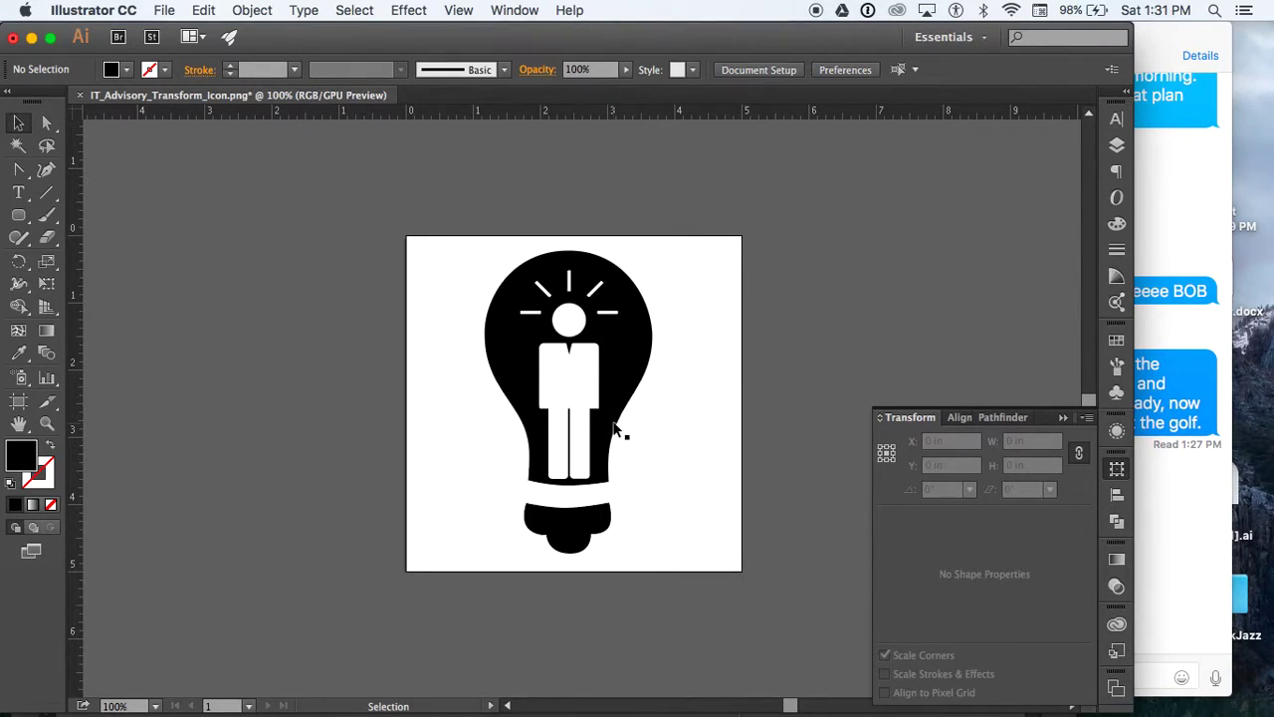
pyautogui.moveTo(396, 230); pyautogui.dragTo(717, 407)
pyautogui.click(687, 384)
pyautogui.click(640, 341)
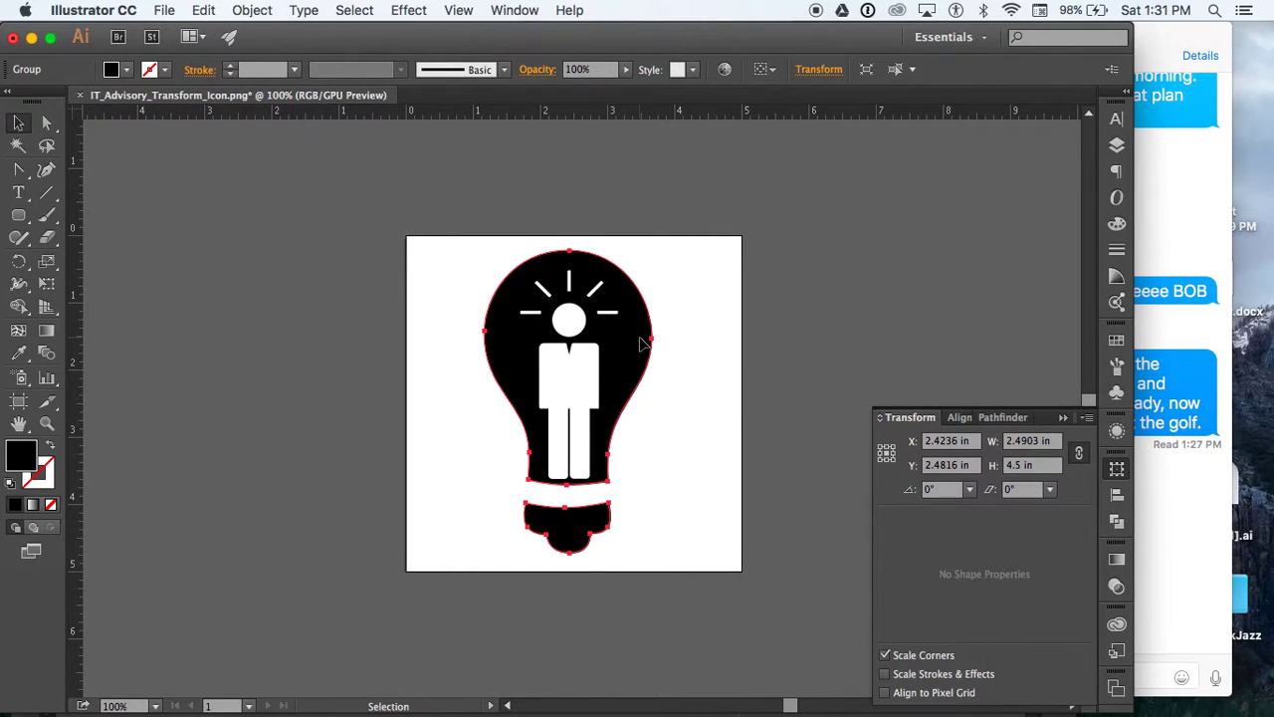
pyautogui.click(204, 10)
pyautogui.click(214, 100)
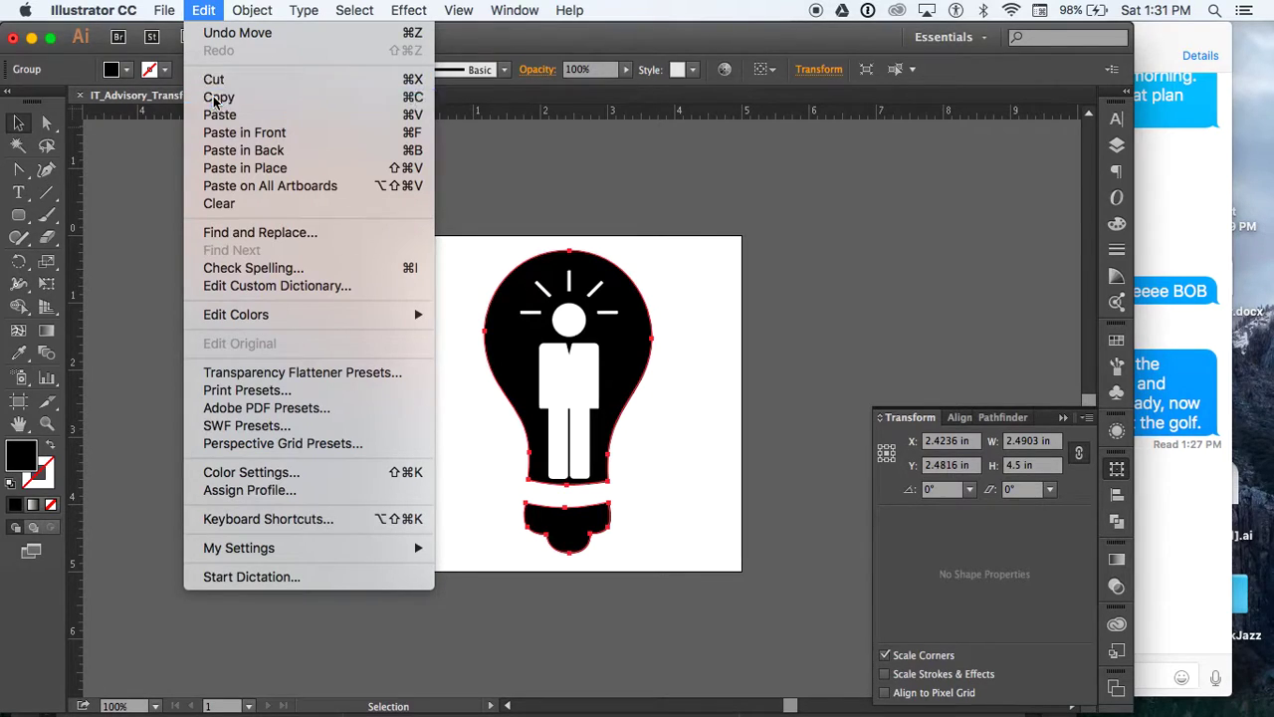
# - Return to InDesign, move the text frame toward the pasteboard on the page's right, and paste the light bulb shape
pyautogui.click(260, 38)
pyautogui.moveTo(261, 37); pyautogui.dragTo(782, 474)
pyautogui.click(285, 395)
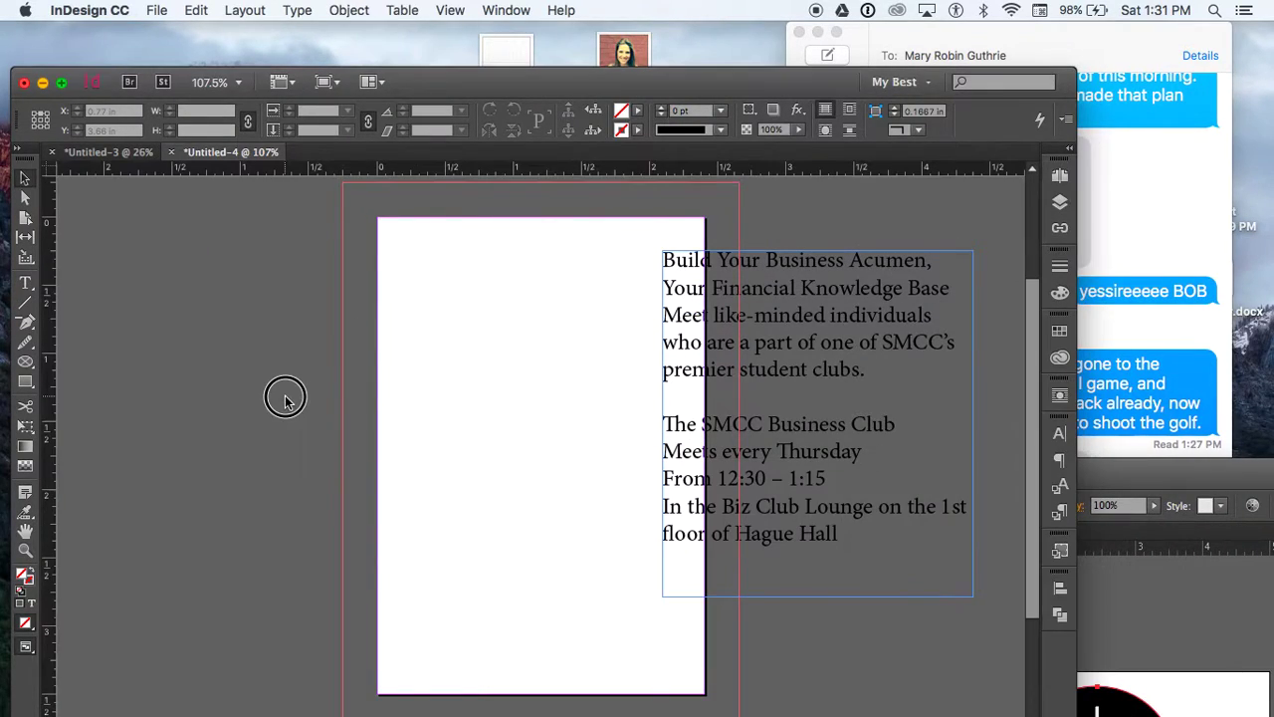
pyautogui.click(196, 11)
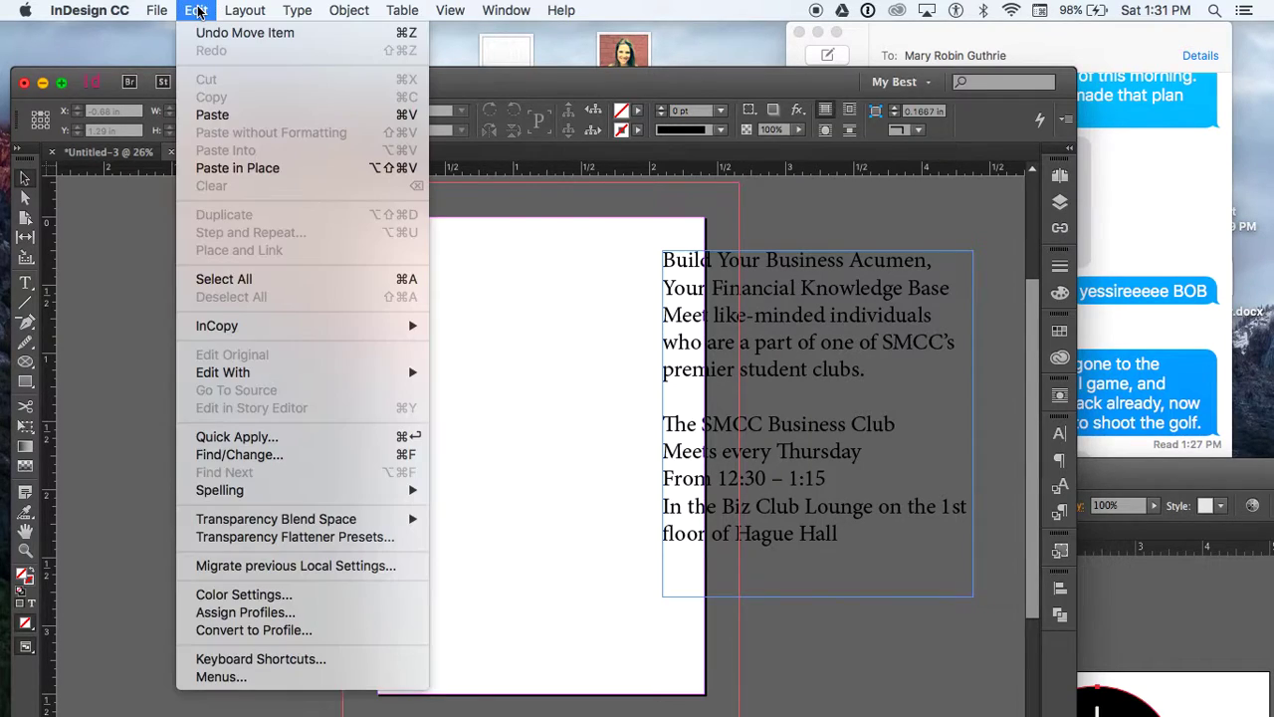
pyautogui.click(210, 115)
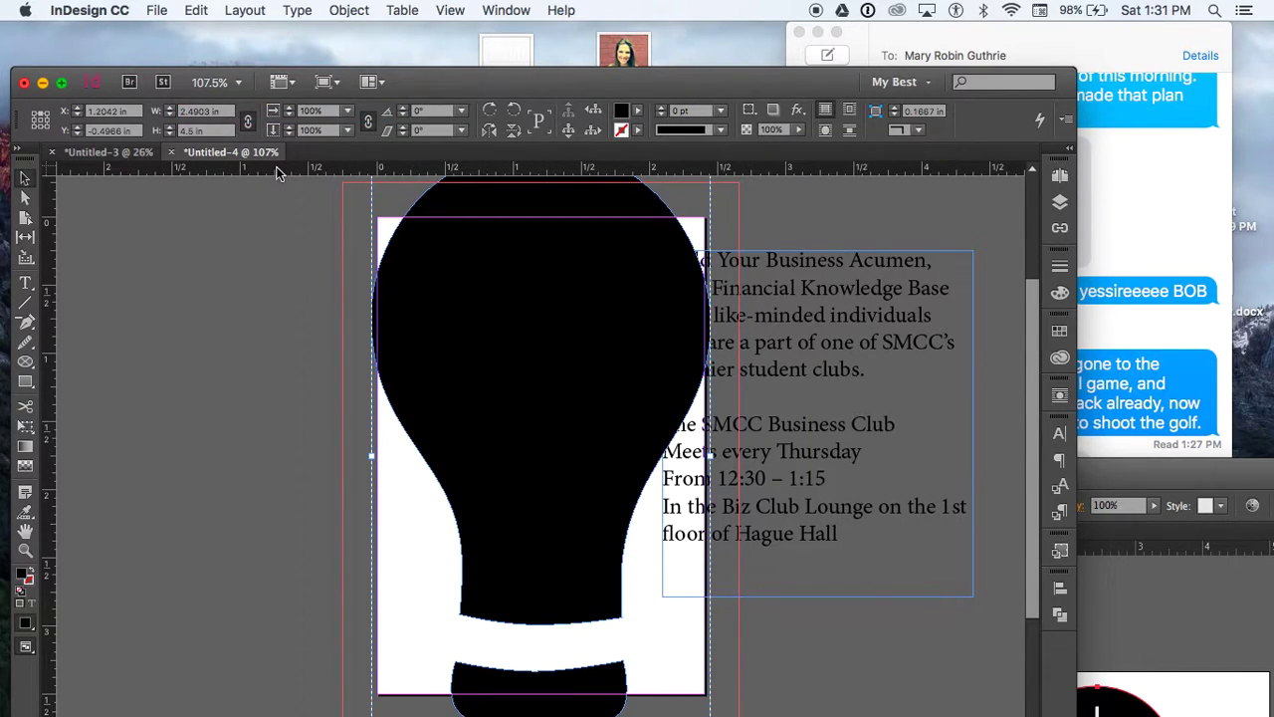
# - Scale the pasted light bulb down to about 1.43 in wide by 2.58 in high and place it near the page's upper edge
pyautogui.scroll(4, 516, 325)
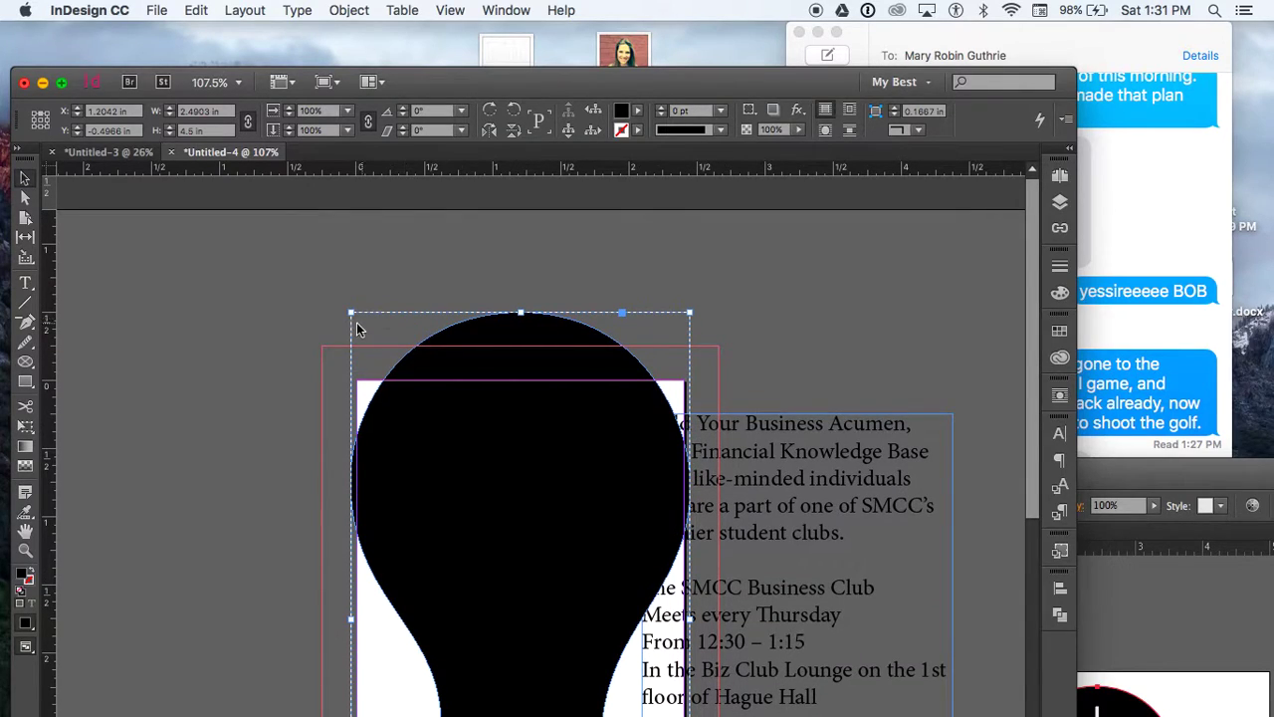
pyautogui.moveTo(350, 312); pyautogui.dragTo(501, 509)
pyautogui.moveTo(552, 568); pyautogui.dragTo(506, 492)
pyautogui.scroll(-6, 506, 492)
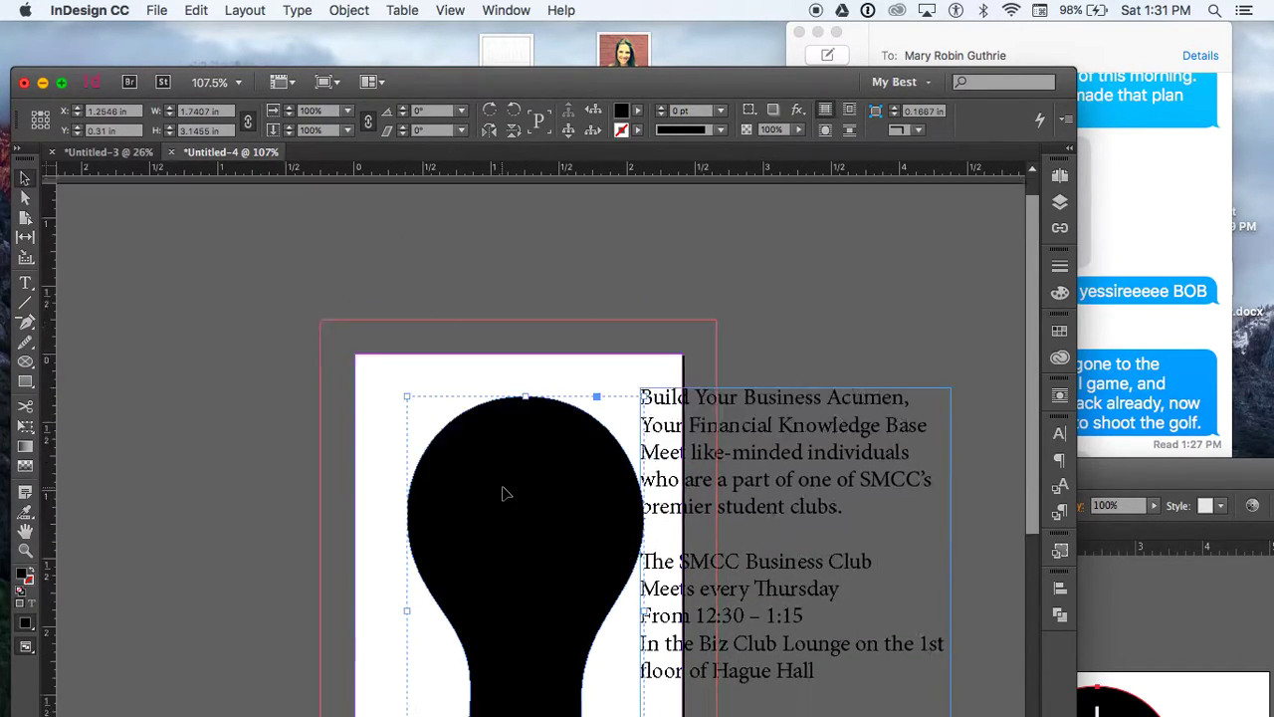
pyautogui.scroll(3, 505, 492)
pyautogui.moveTo(625, 641); pyautogui.dragTo(581, 565)
pyautogui.moveTo(453, 377); pyautogui.dragTo(468, 365)
# - Switch to Illustrator and copy the white figure with its head, body, legs and light rays from the bulb icon
pyautogui.click(1152, 557)
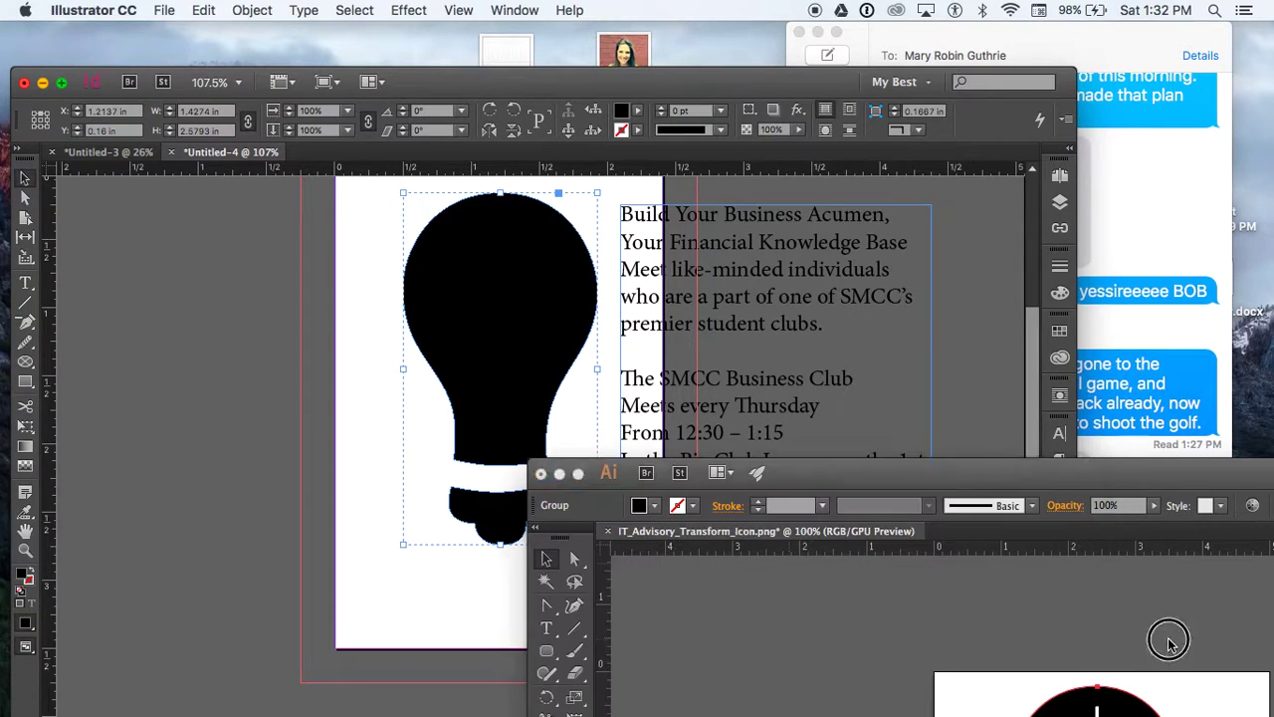
pyautogui.moveTo(1115, 470); pyautogui.dragTo(685, 190)
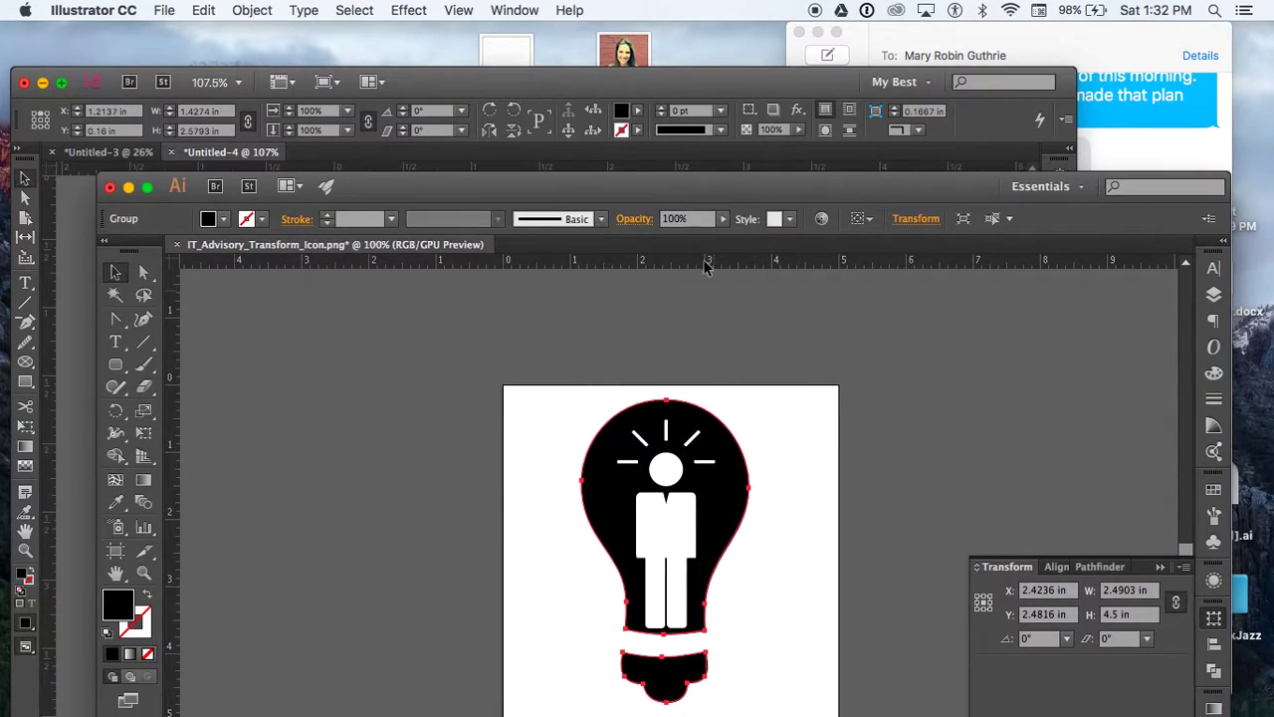
pyautogui.click(854, 457)
pyautogui.click(670, 534)
pyautogui.keyDown('shift'); pyautogui.click(675, 576); pyautogui.keyUp('shift')
pyautogui.keyDown('shift'); pyautogui.click(670, 473); pyautogui.keyUp('shift')
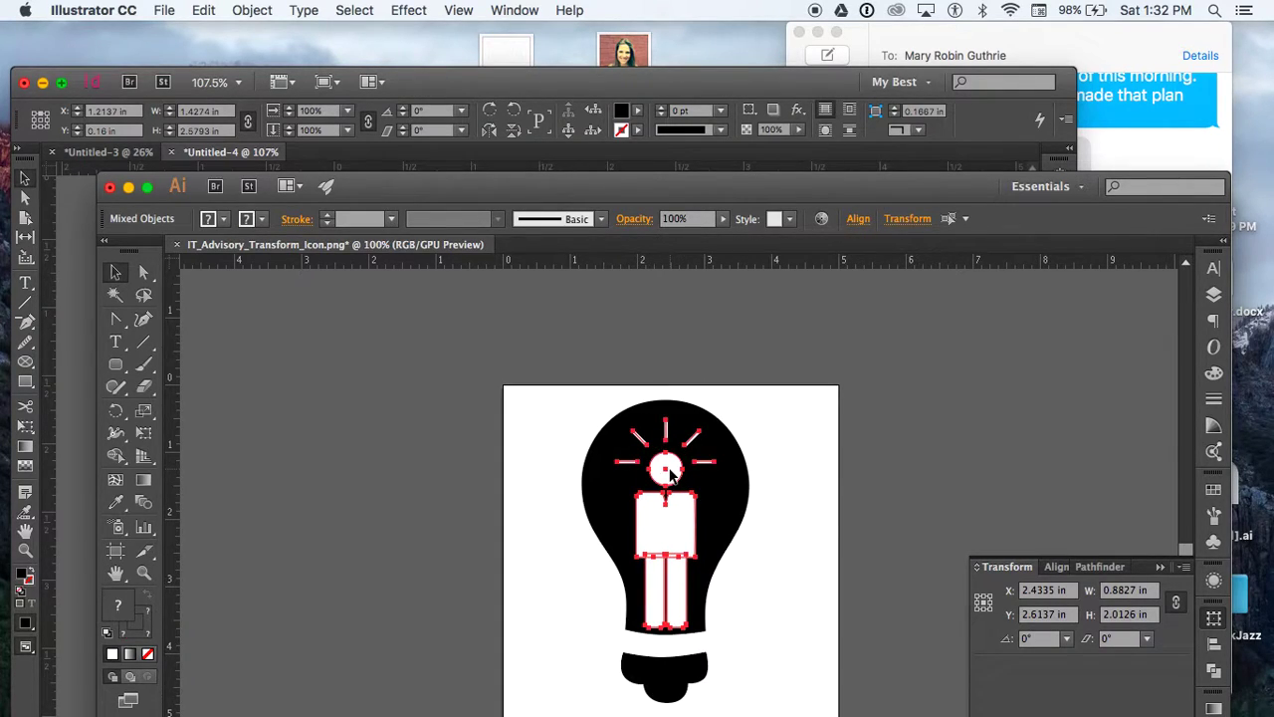
pyautogui.click(198, 11)
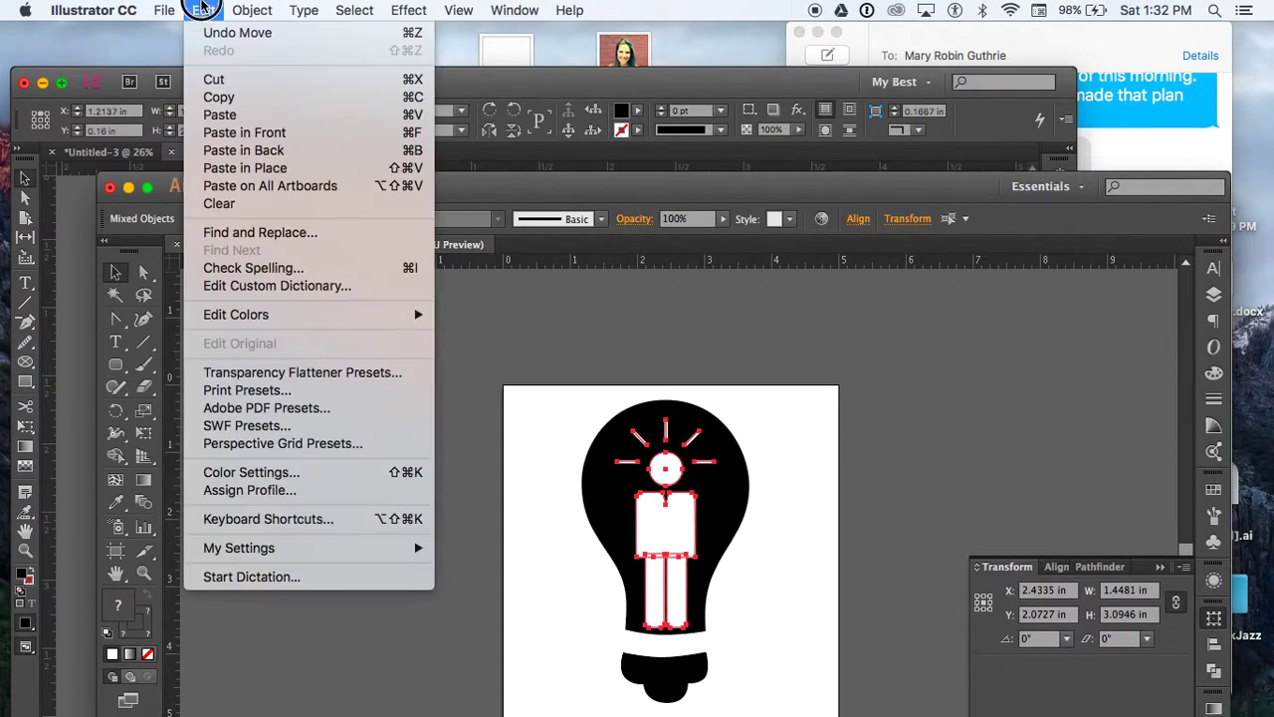
pyautogui.click(215, 97)
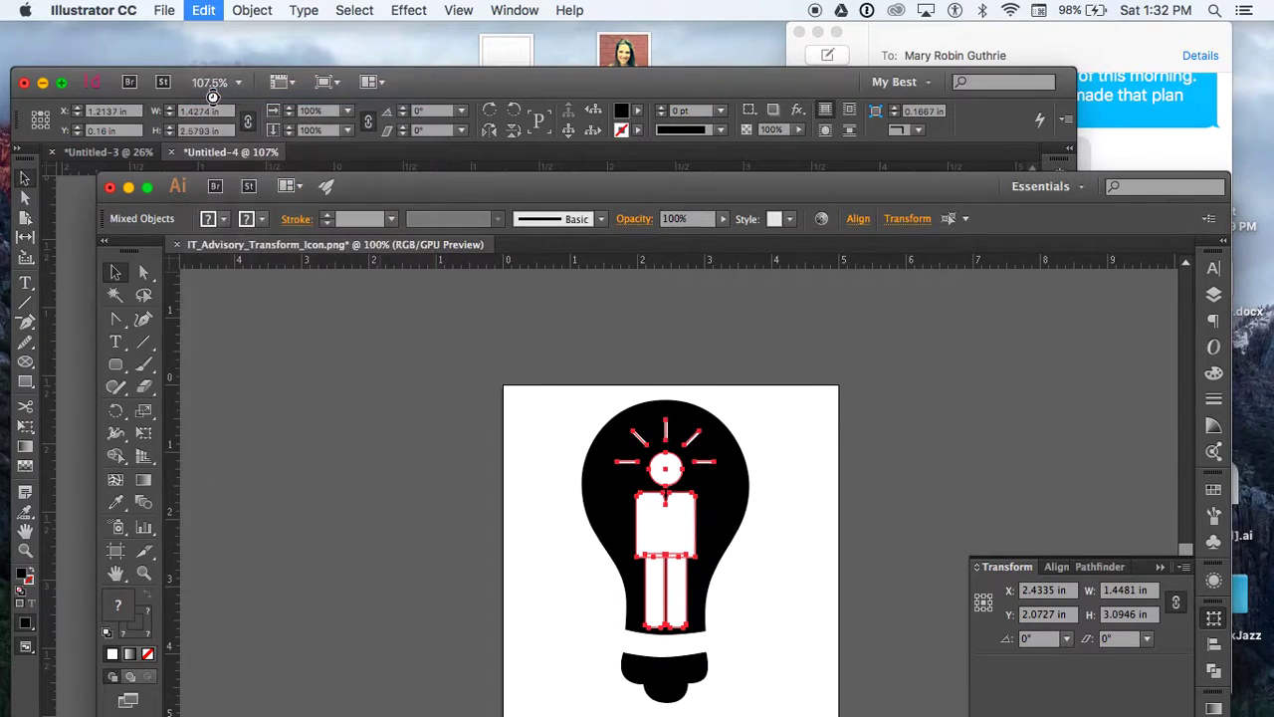
# - Return to InDesign, paste the figure, and scale it to about 0.80 by 1.72 in inside the light bulb
pyautogui.click(130, 188)
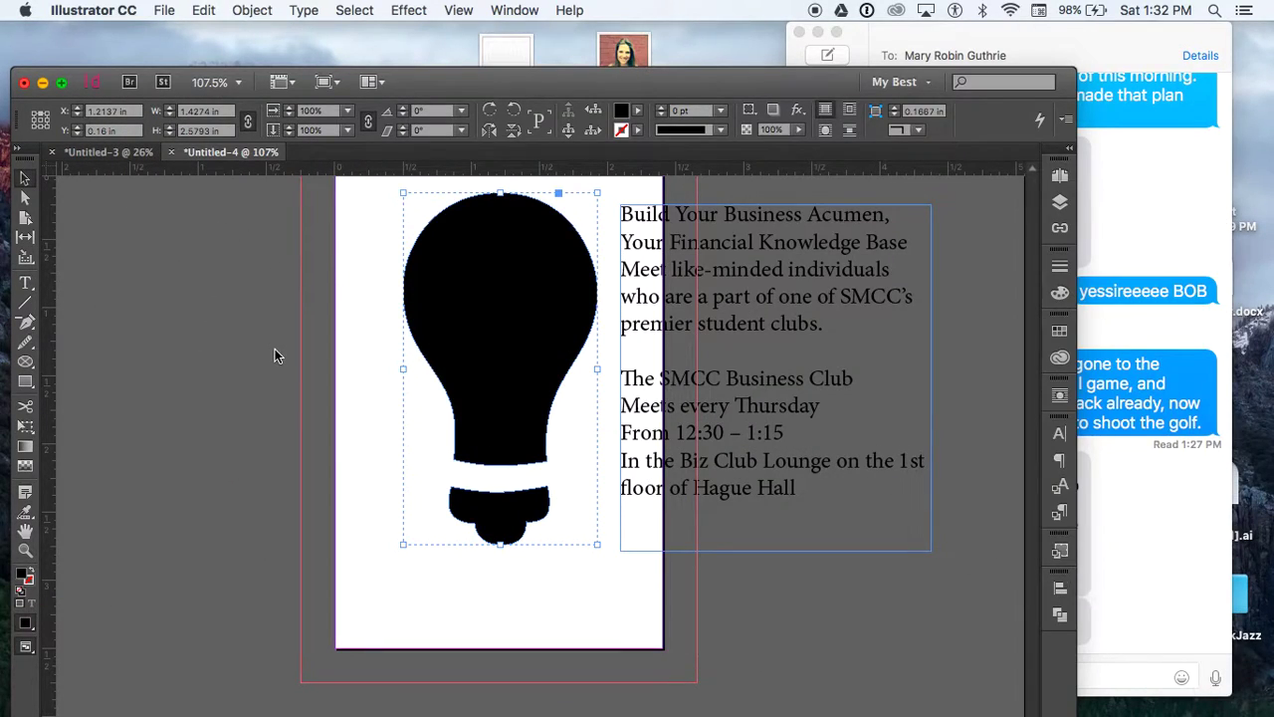
pyautogui.click(275, 351)
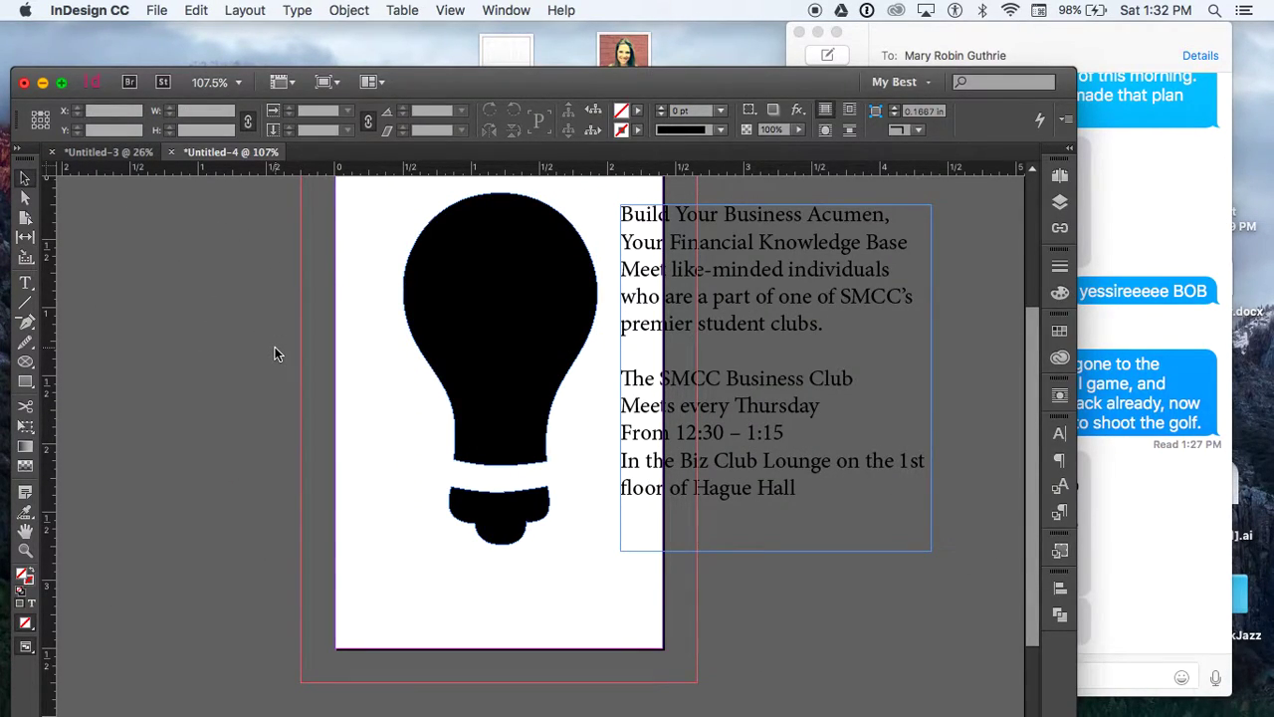
pyautogui.click(197, 10)
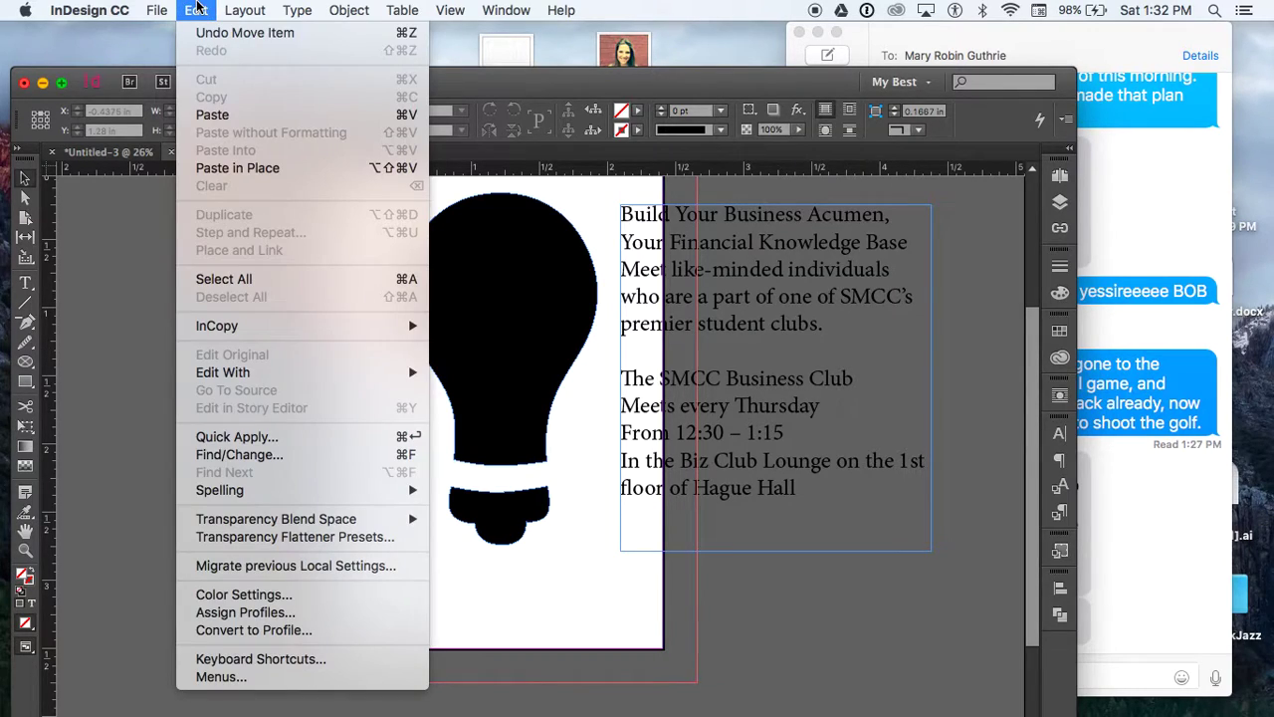
pyautogui.click(206, 120)
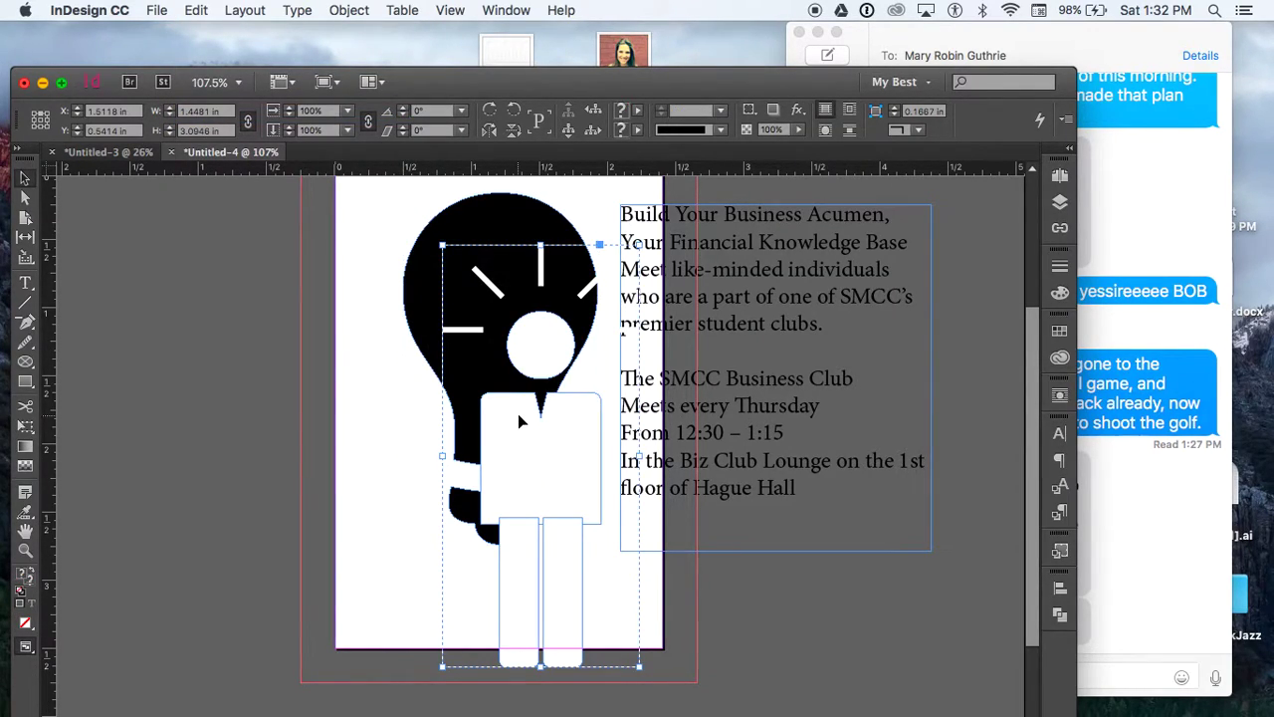
pyautogui.moveTo(444, 246); pyautogui.dragTo(498, 366)
pyautogui.moveTo(593, 514); pyautogui.dragTo(529, 369)
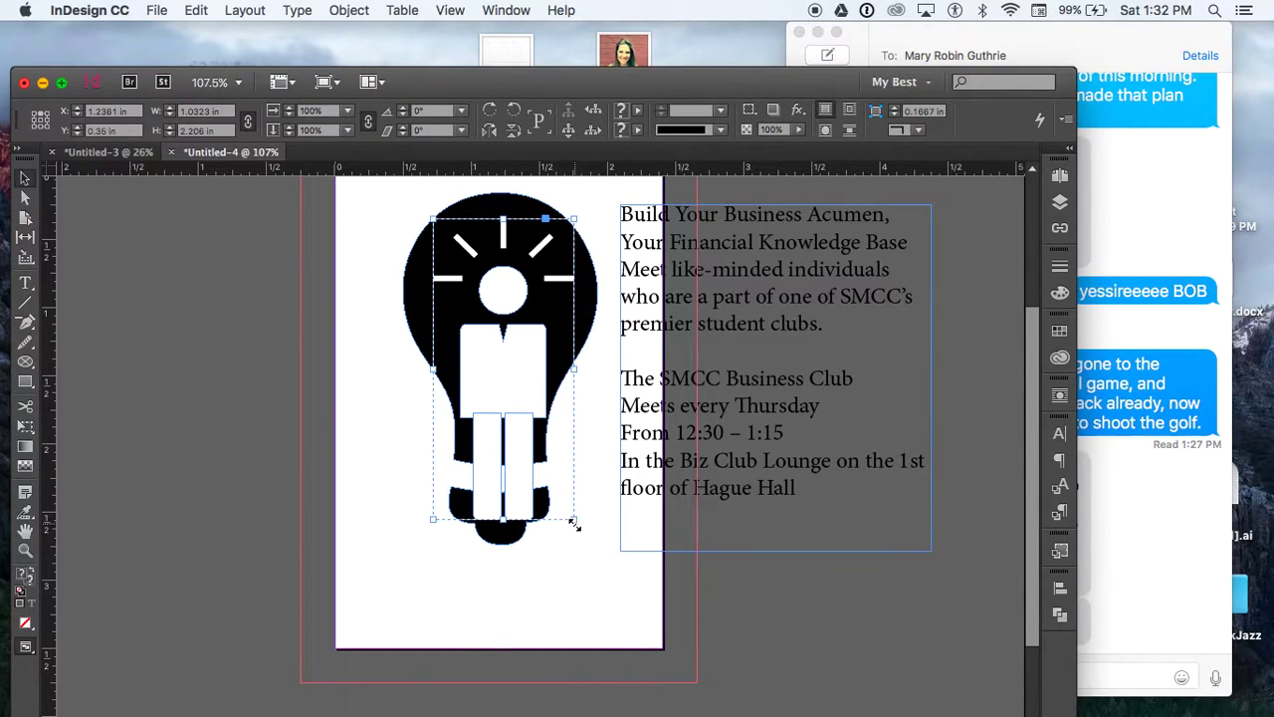
pyautogui.keyDown('shift'); pyautogui.click(545, 464); pyautogui.keyUp('shift')
pyautogui.moveTo(574, 520); pyautogui.dragTo(526, 428)
pyautogui.click(515, 426)
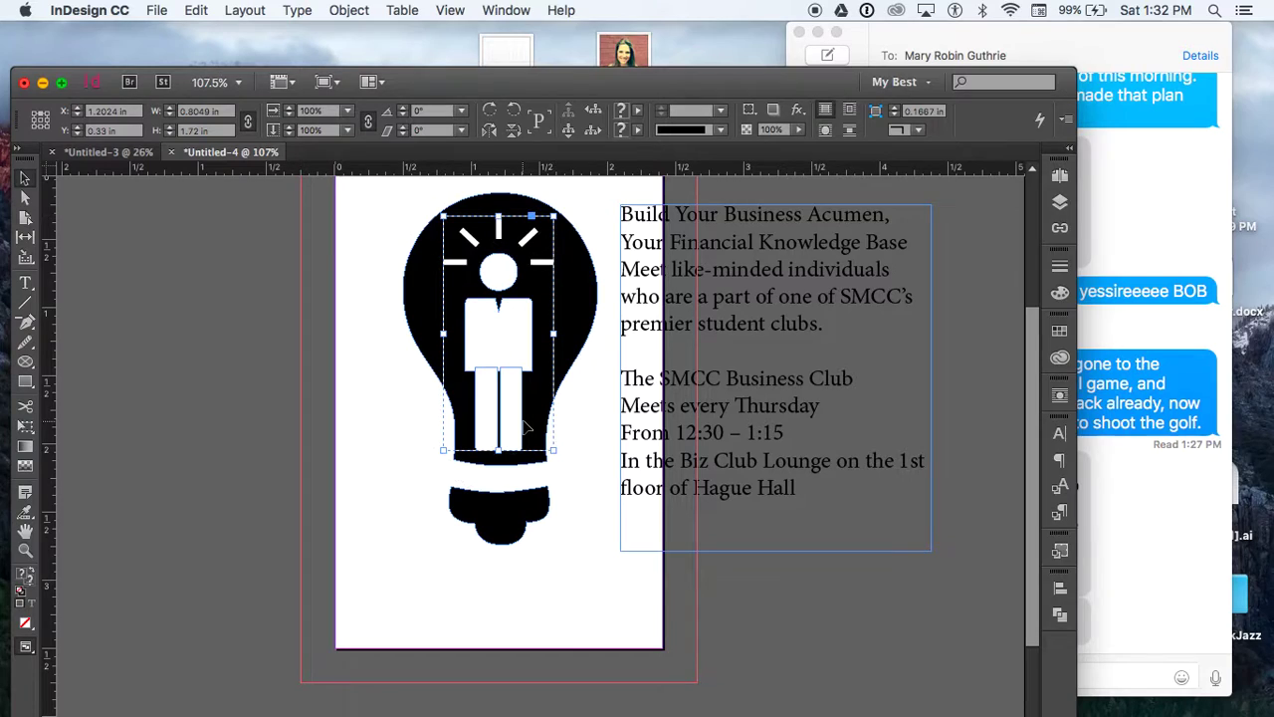
# - Align the white figure and the light bulb on their horizontal centers
pyautogui.keyDown('shift'); pyautogui.click(572, 325); pyautogui.keyUp('shift')
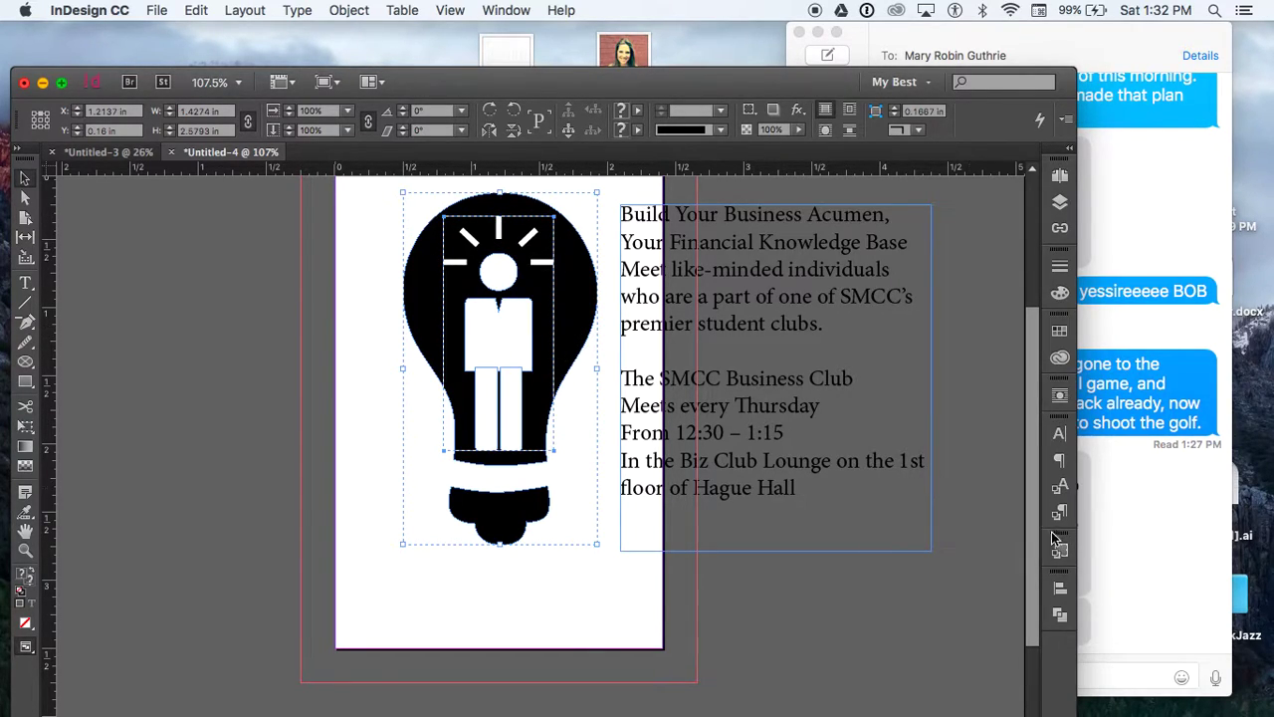
pyautogui.click(1061, 589)
pyautogui.click(893, 589)
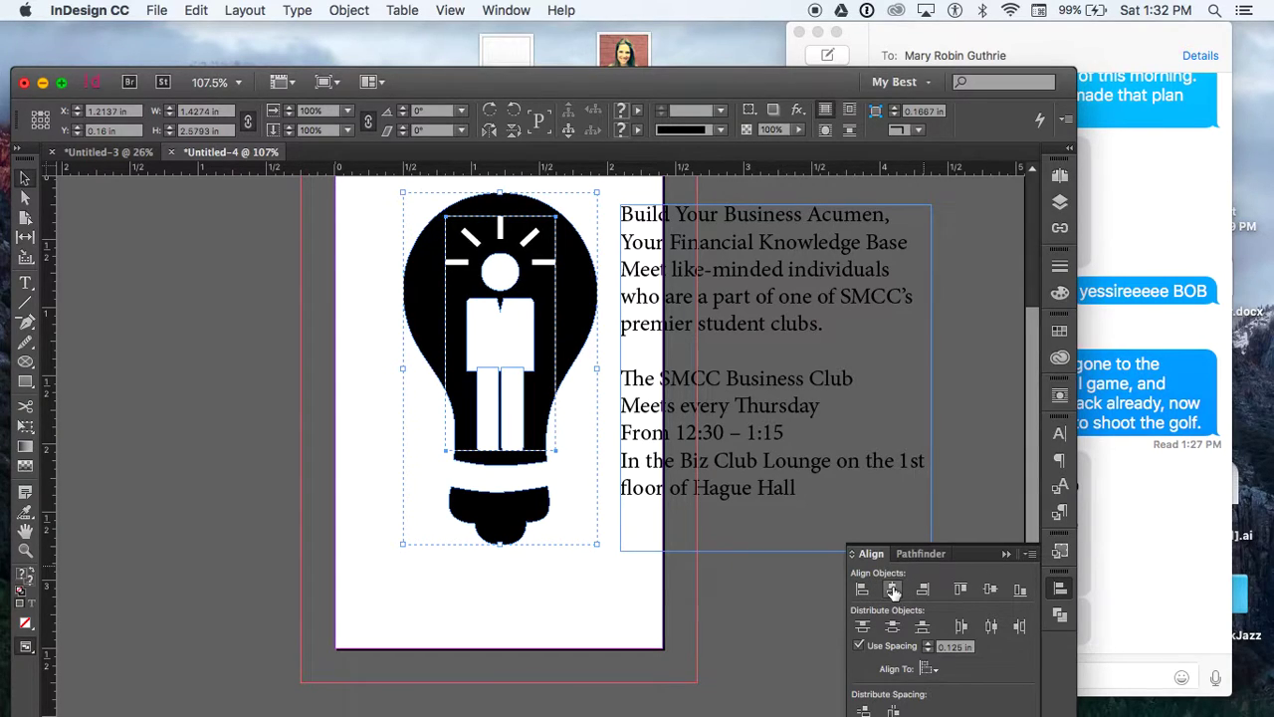
pyautogui.click(966, 383)
# - Enlarge the InDesign window to fill the screen and move the announcement text frame to the pasteboard left of the page
pyautogui.scroll(2, 967, 380)
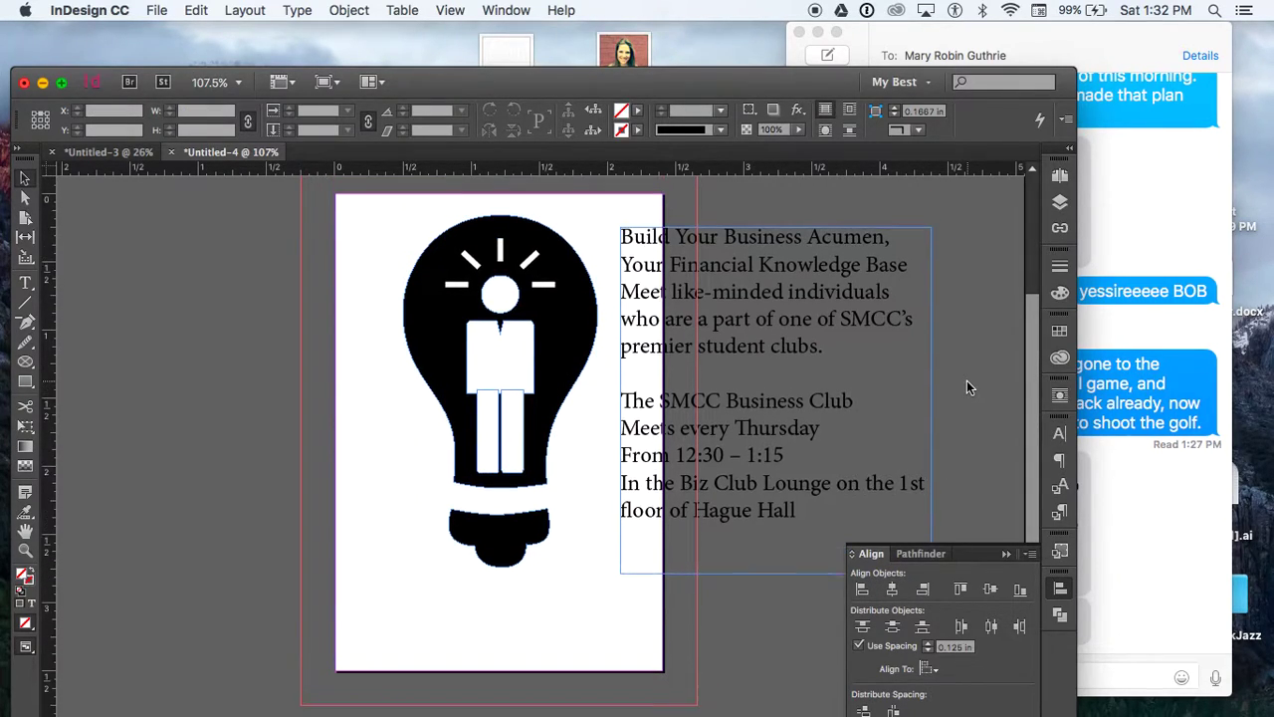
pyautogui.moveTo(814, 83); pyautogui.dragTo(806, 39)
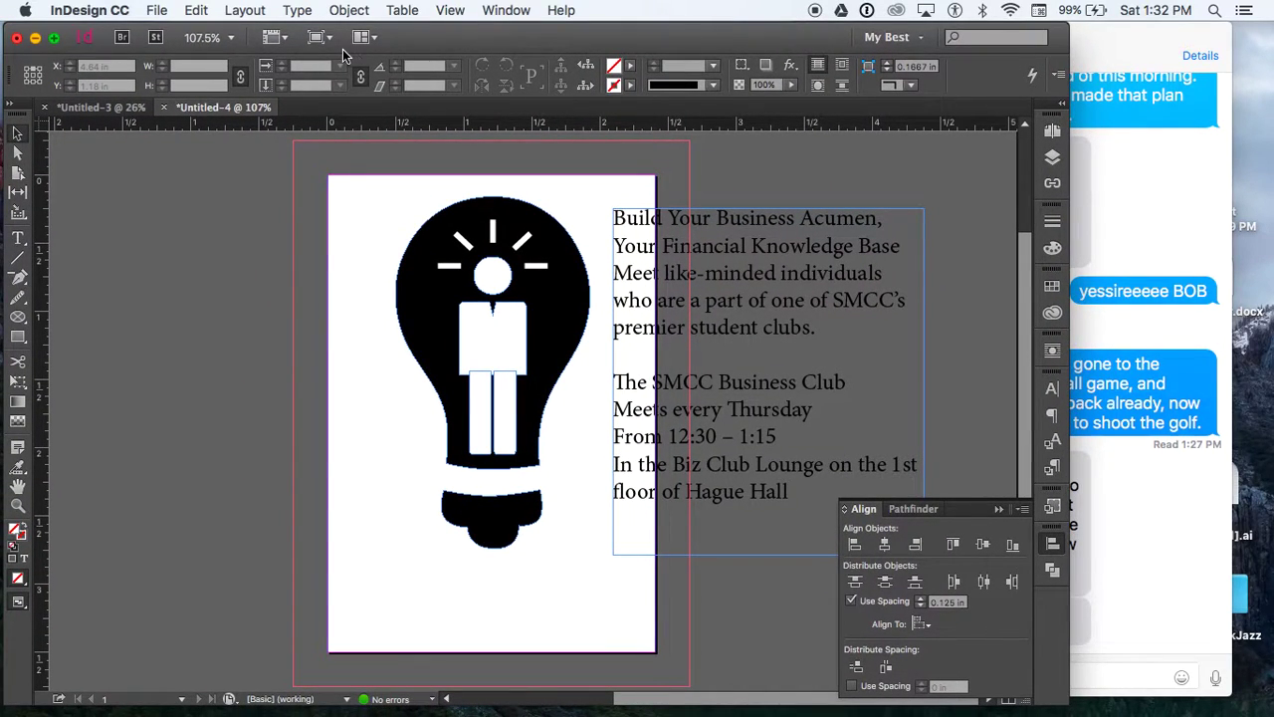
pyautogui.click(54, 41)
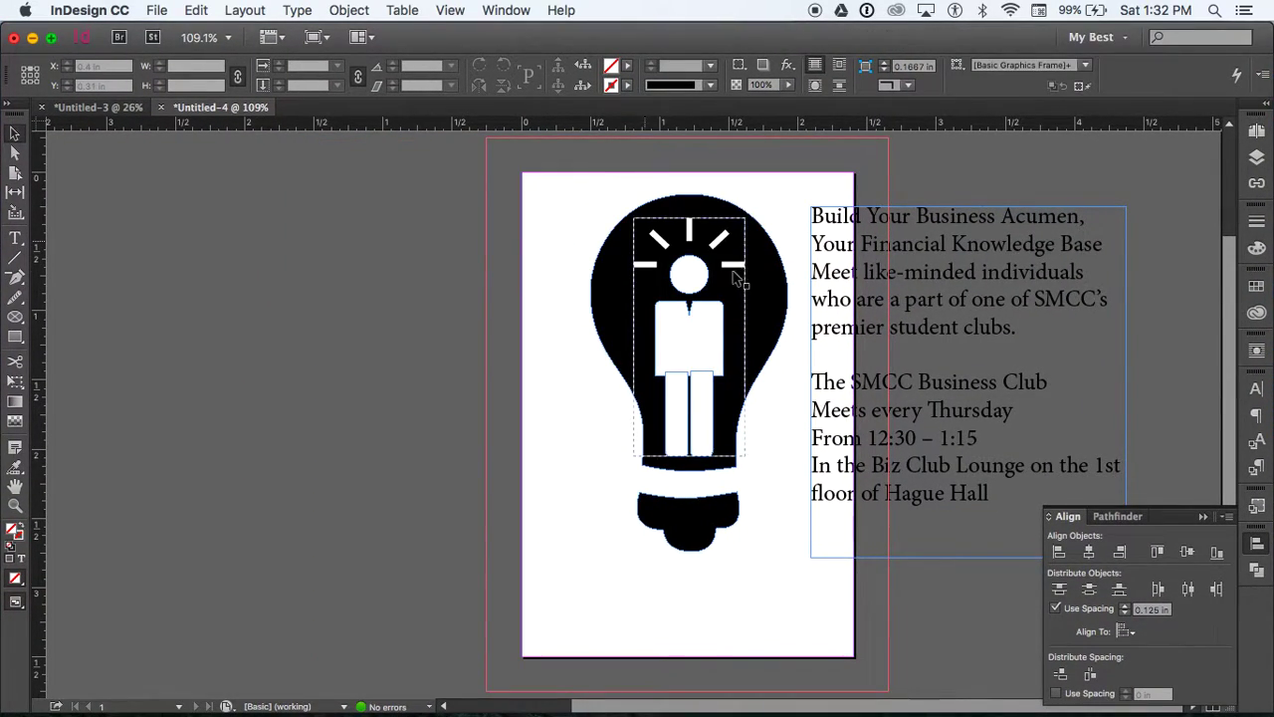
pyautogui.click(858, 317)
pyautogui.moveTo(859, 317); pyautogui.dragTo(339, 339)
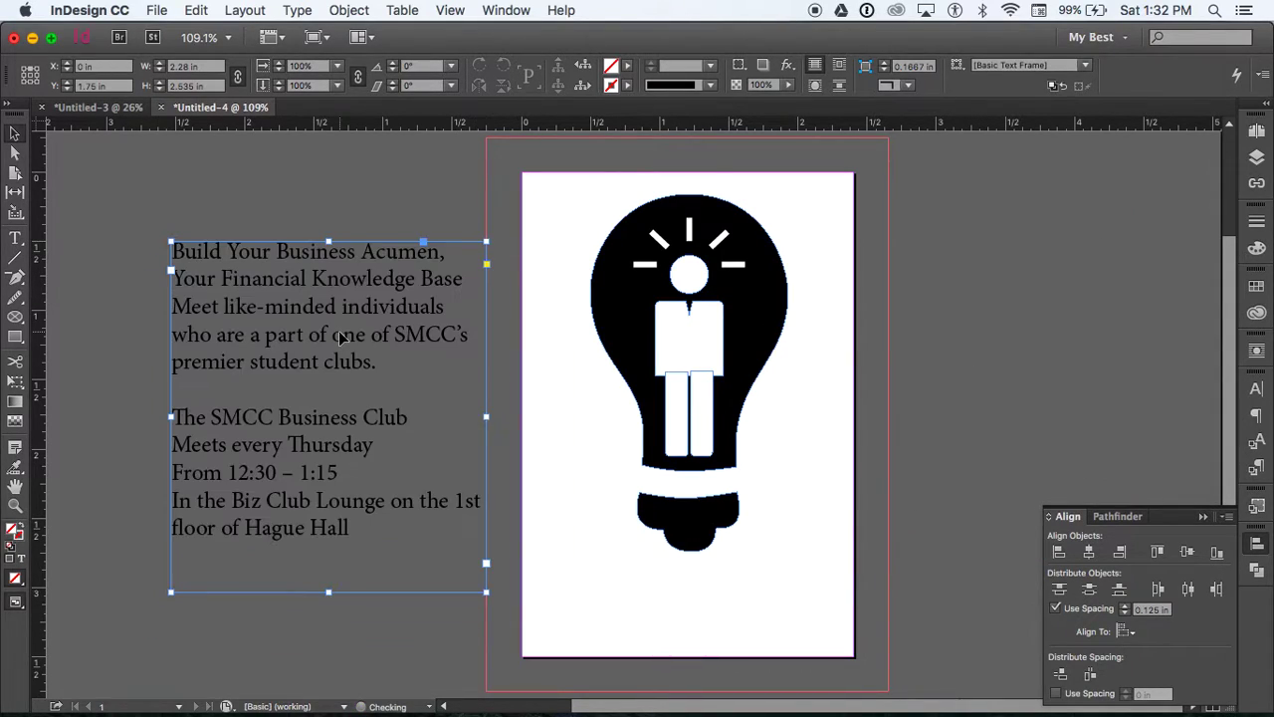
pyautogui.doubleClick(339, 336)
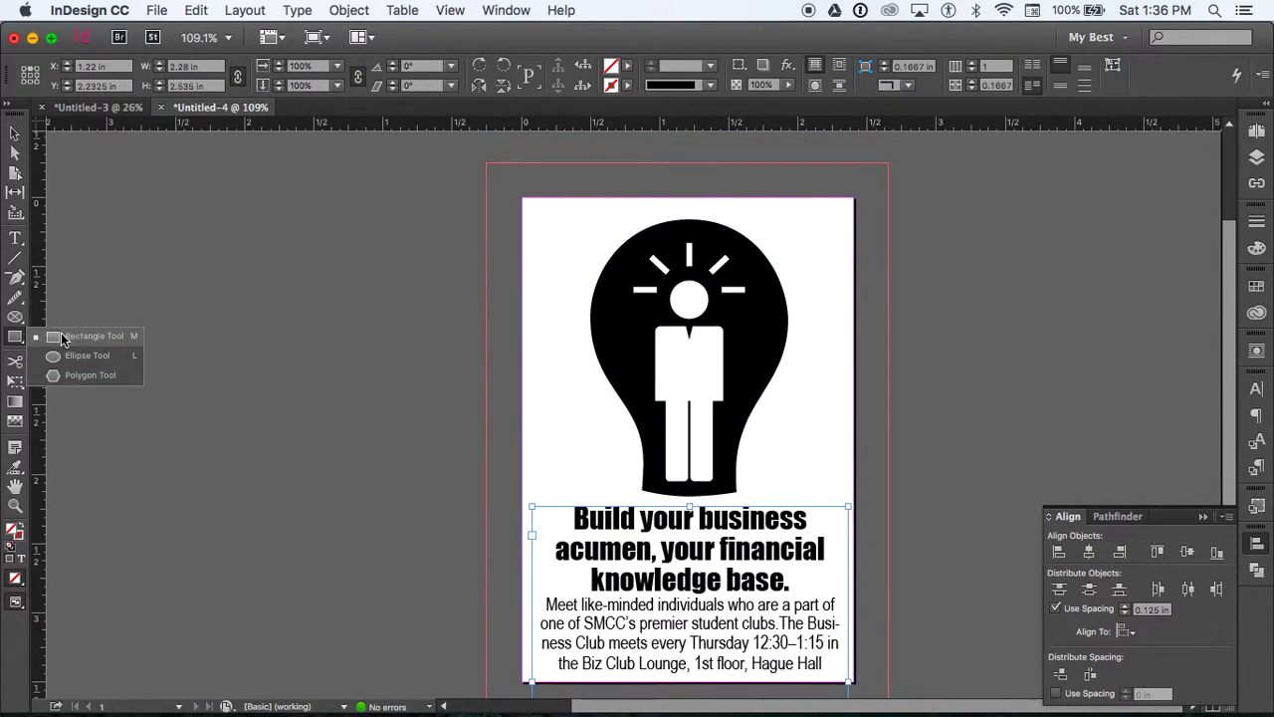
# - Draw a rectangle about 2.41 by 3.5 in over the whole page and give it a 1 pt black stroke as a border
pyautogui.click(72, 339)
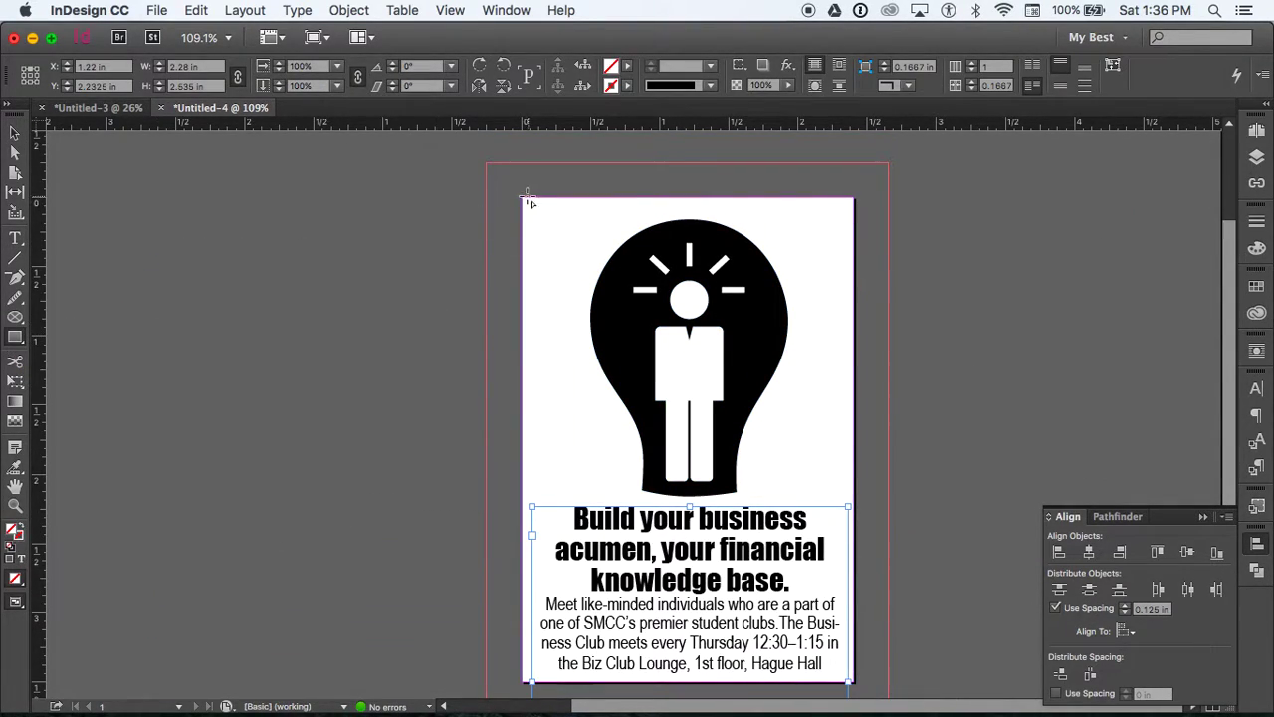
pyautogui.moveTo(525, 200); pyautogui.dragTo(857, 492)
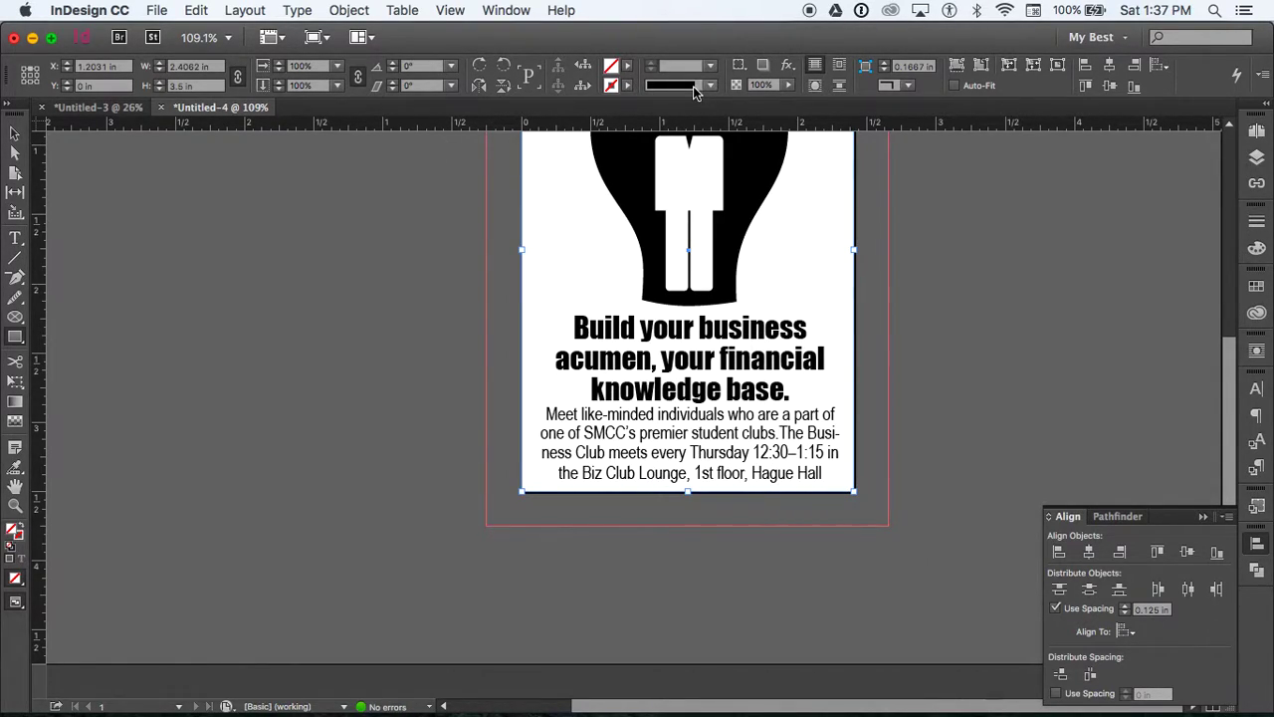
pyautogui.click(705, 85)
pyautogui.click(655, 107)
pyautogui.click(628, 85)
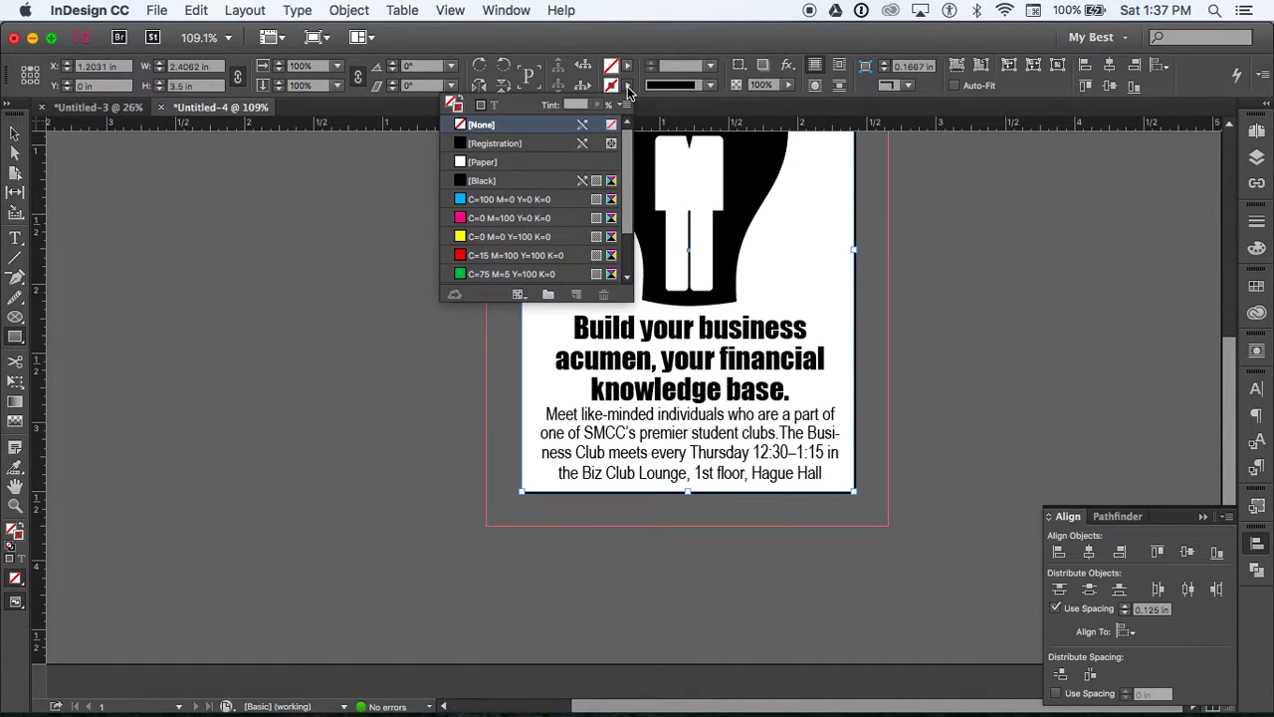
pyautogui.click(482, 180)
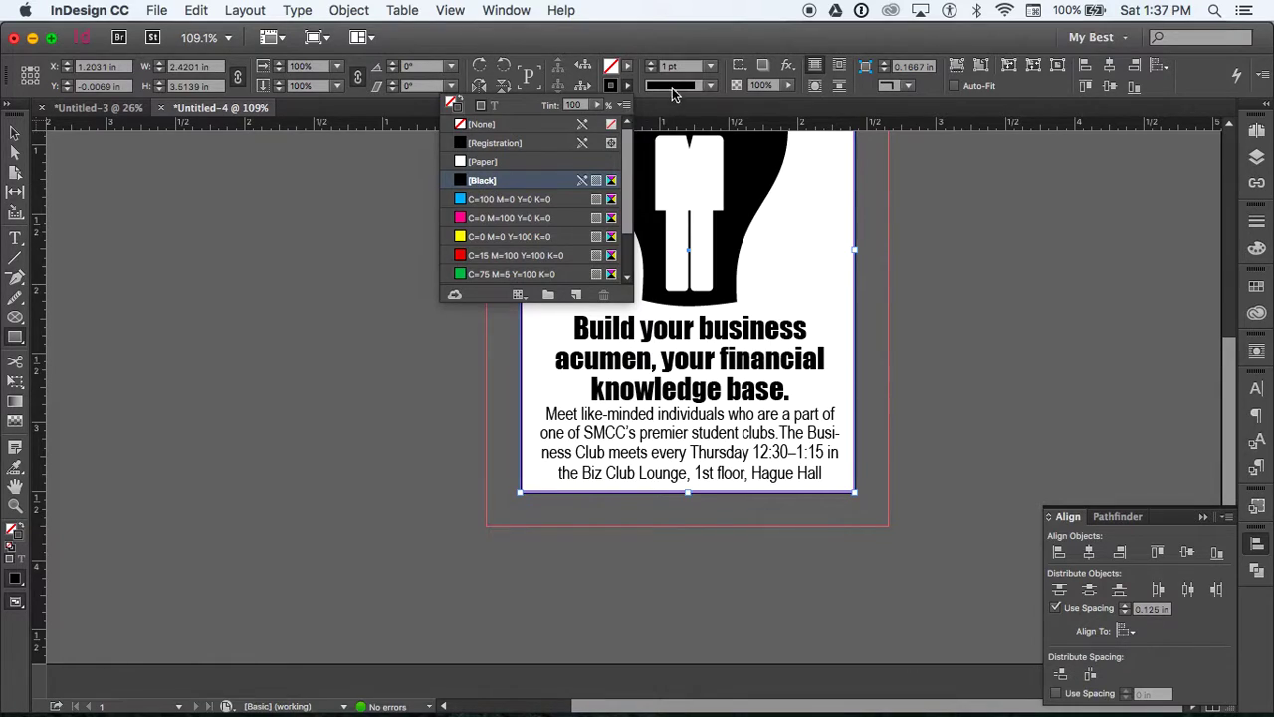
pyautogui.click(349, 193)
pyautogui.scroll(3, 1052, 380)
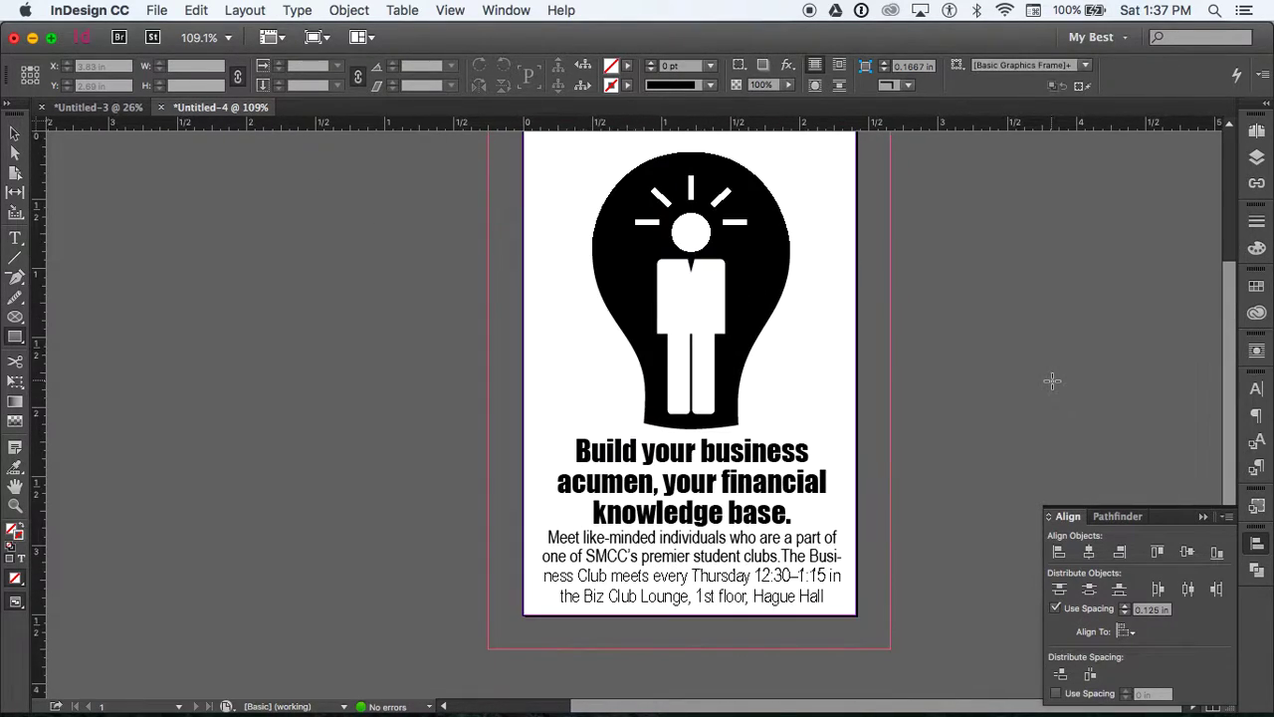
pyautogui.press('w')
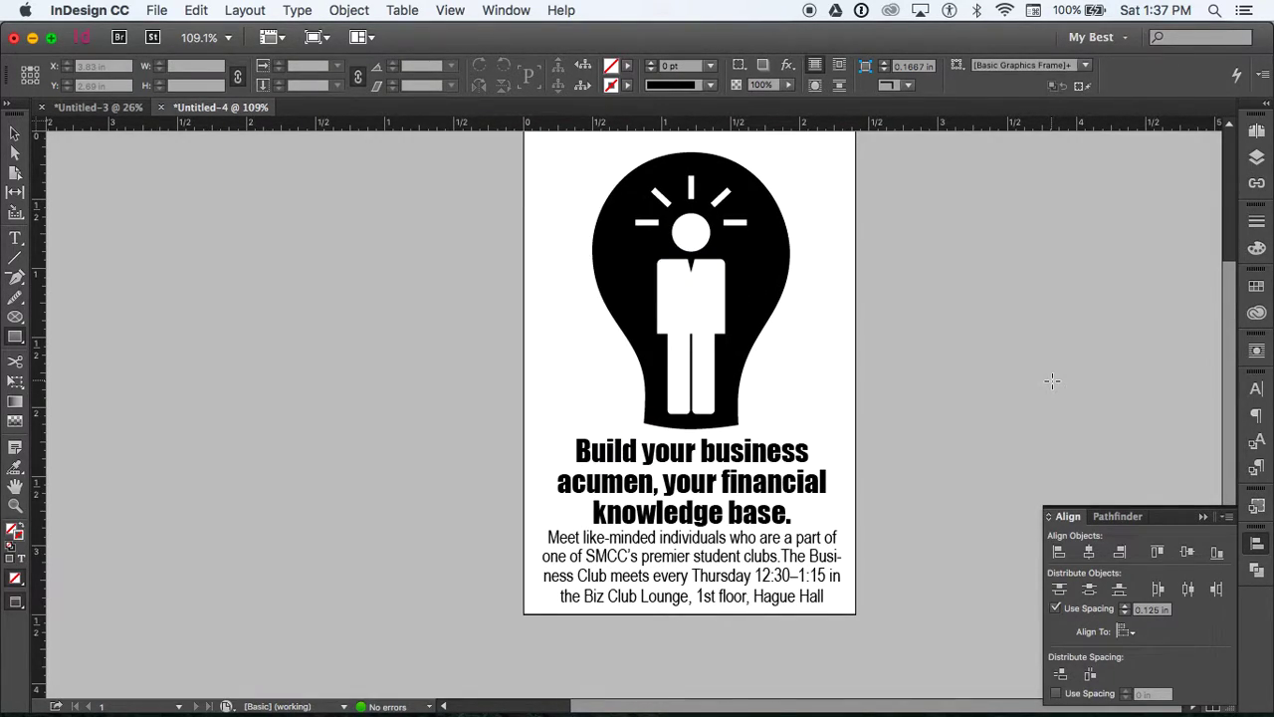
pyautogui.press('w')
# - Nudge the light bulb and the white figure together upward until the bulb's top meets the page's upper edge
pyautogui.click(14, 133)
pyautogui.scroll(2, 1059, 276)
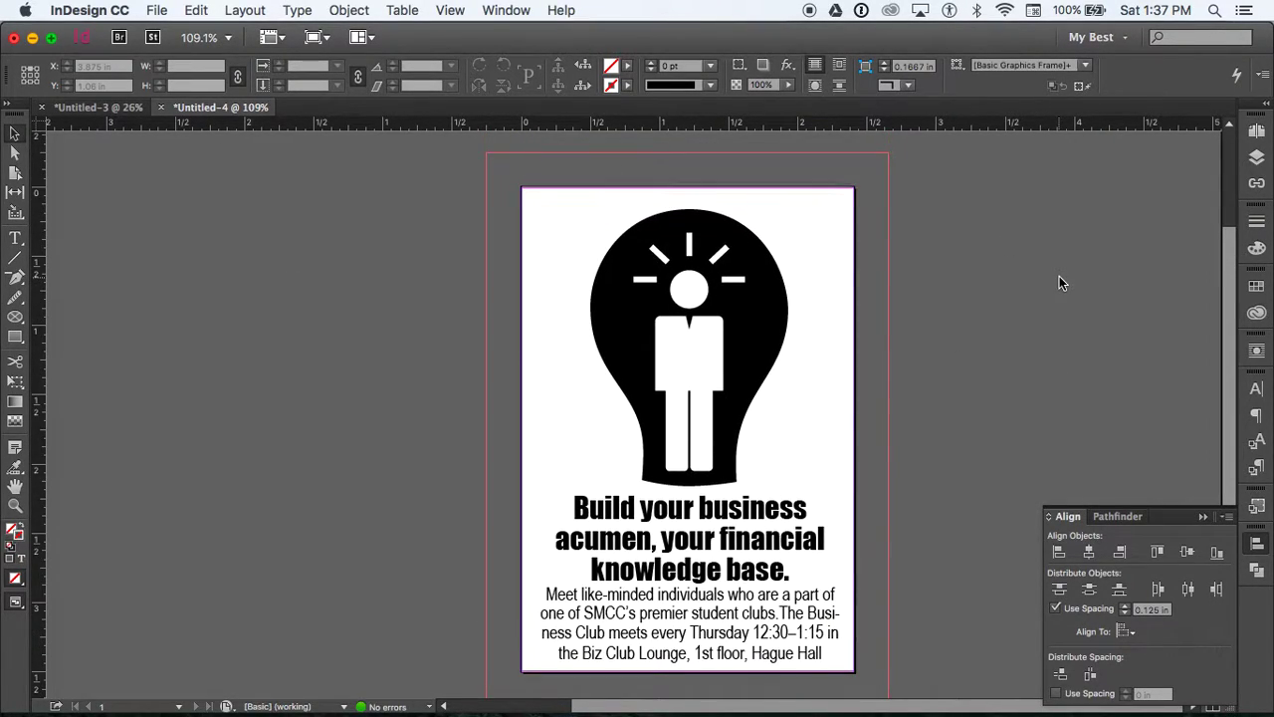
pyautogui.click(670, 365)
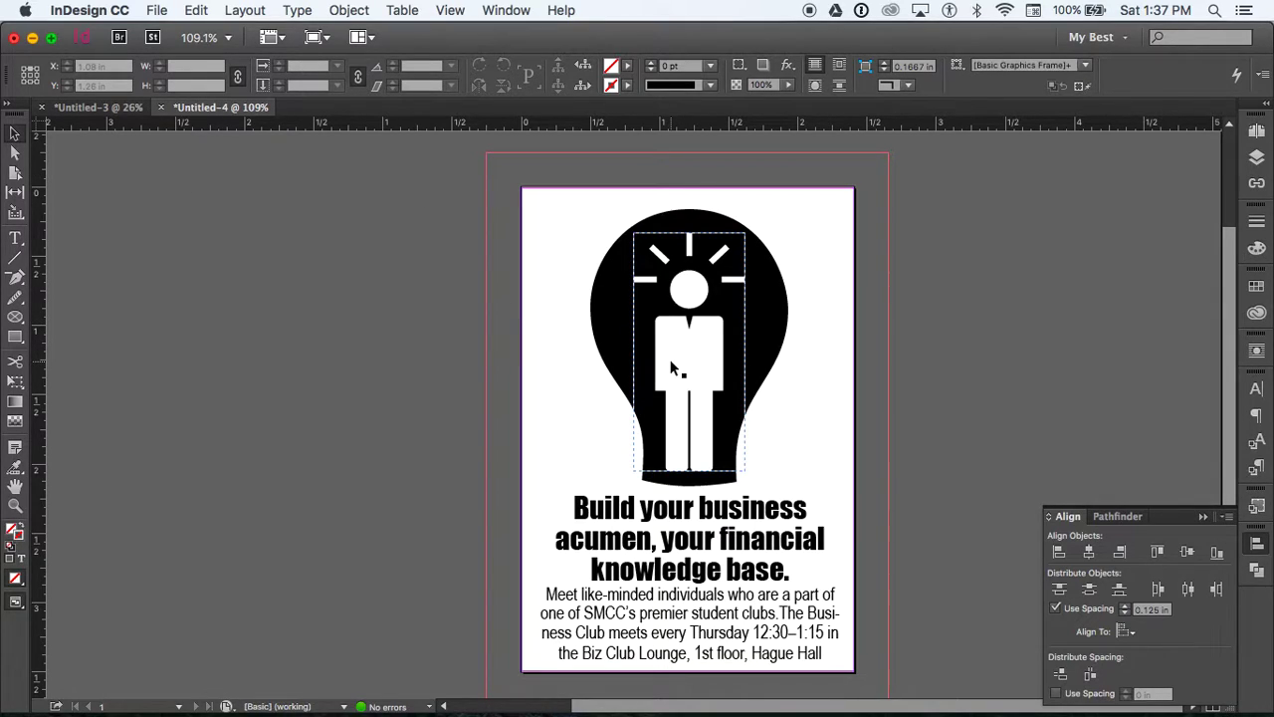
pyautogui.keyDown('shift'); pyautogui.click(777, 308); pyautogui.keyUp('shift')
pyautogui.press('Up')
pyautogui.press('Up')
pyautogui.press('Up')
pyautogui.press('Up')
pyautogui.press('Up')
pyautogui.press('Up')
pyautogui.press('Up')
pyautogui.press('Up')
pyautogui.press('Up')
pyautogui.press('Up')
pyautogui.press('Up')
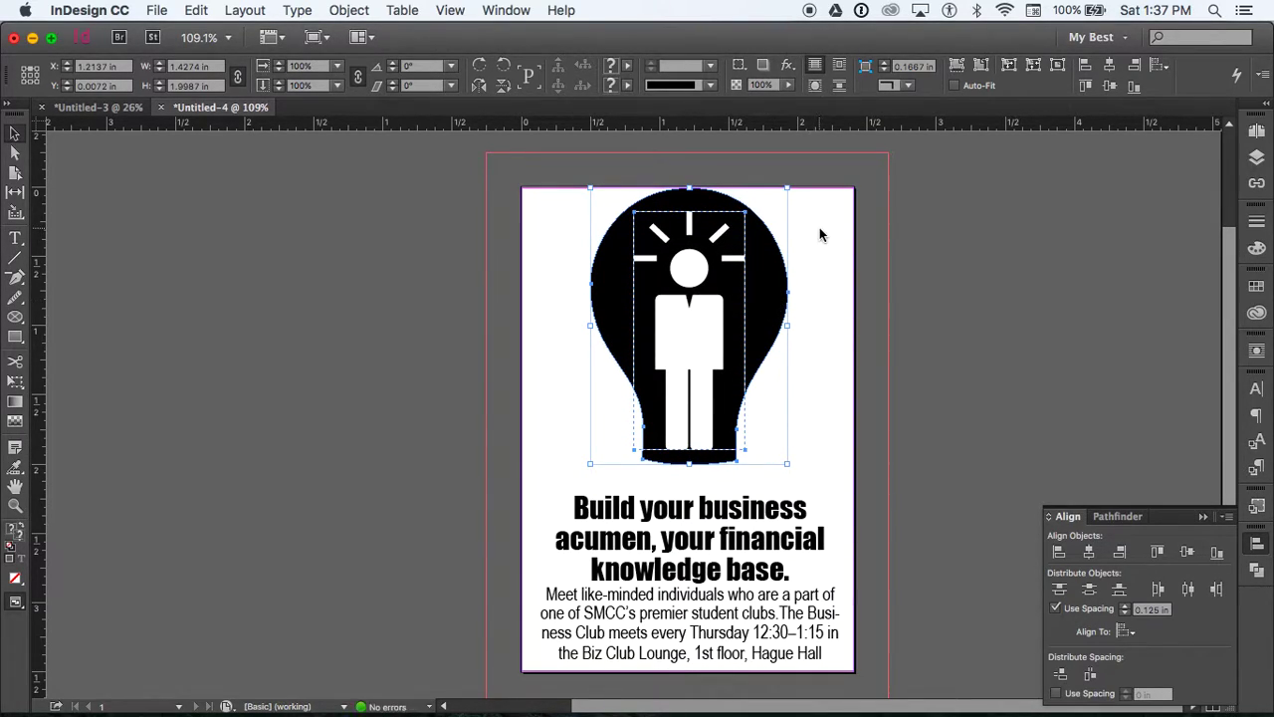
# - Increase the border's stroke weight to 3 pt and lower its top edge to about 1.15 in below the page's upper edge
pyautogui.click(822, 233)
pyautogui.moveTo(689, 186)
pyautogui.mouseDown()
pyautogui.moveTo(697, 149)
pyautogui.moveTo(689, 201)
pyautogui.mouseUp()
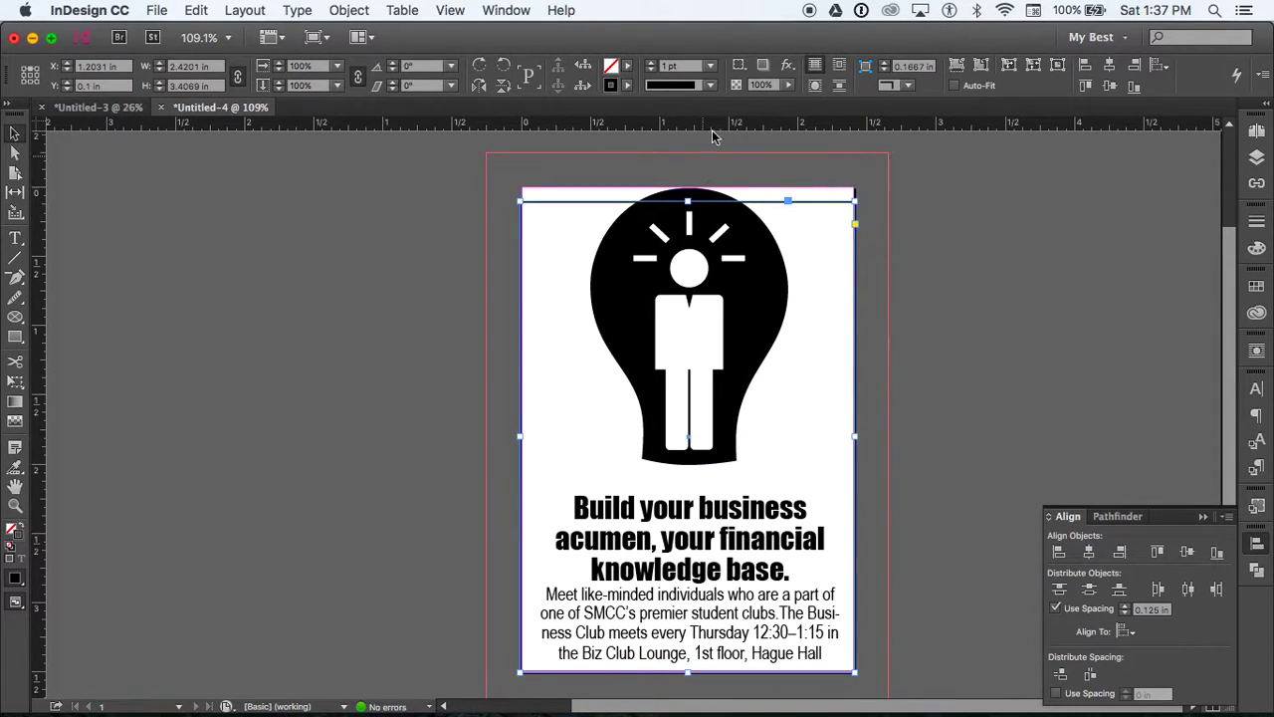
pyautogui.click(652, 63)
pyautogui.click(652, 62)
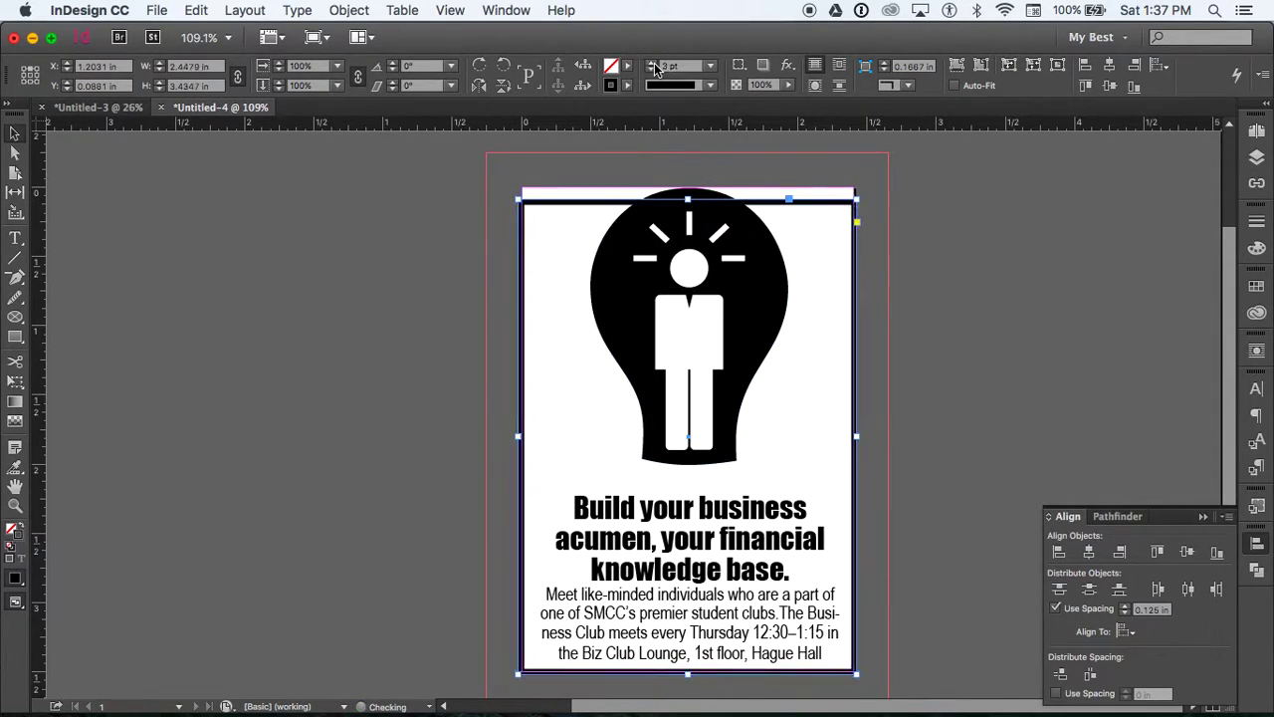
pyautogui.click(970, 144)
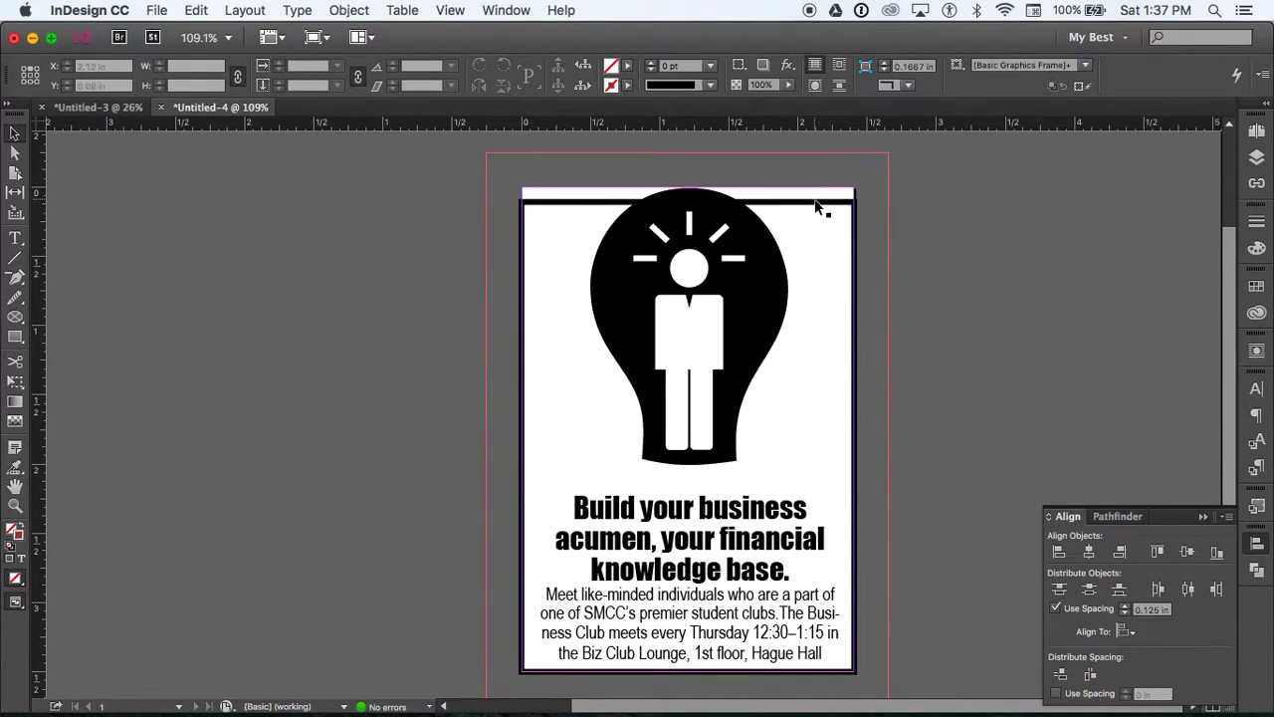
pyautogui.click(700, 207)
pyautogui.moveTo(688, 200); pyautogui.dragTo(687, 345)
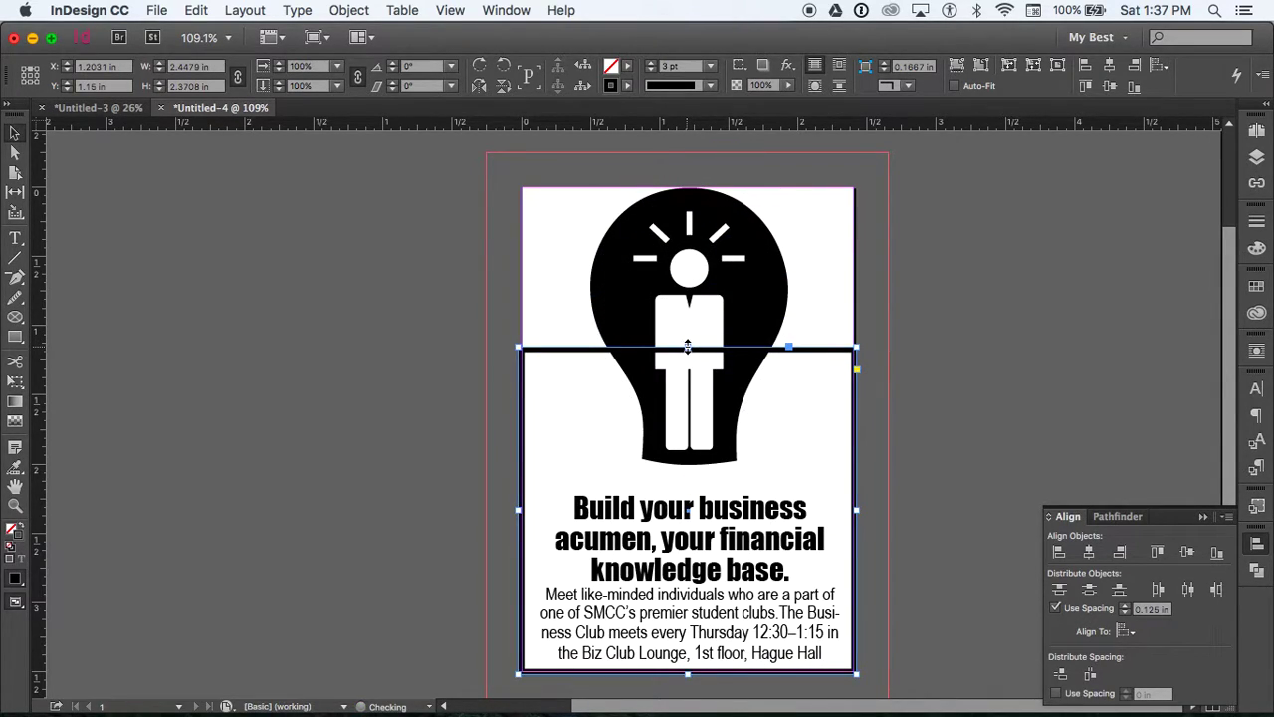